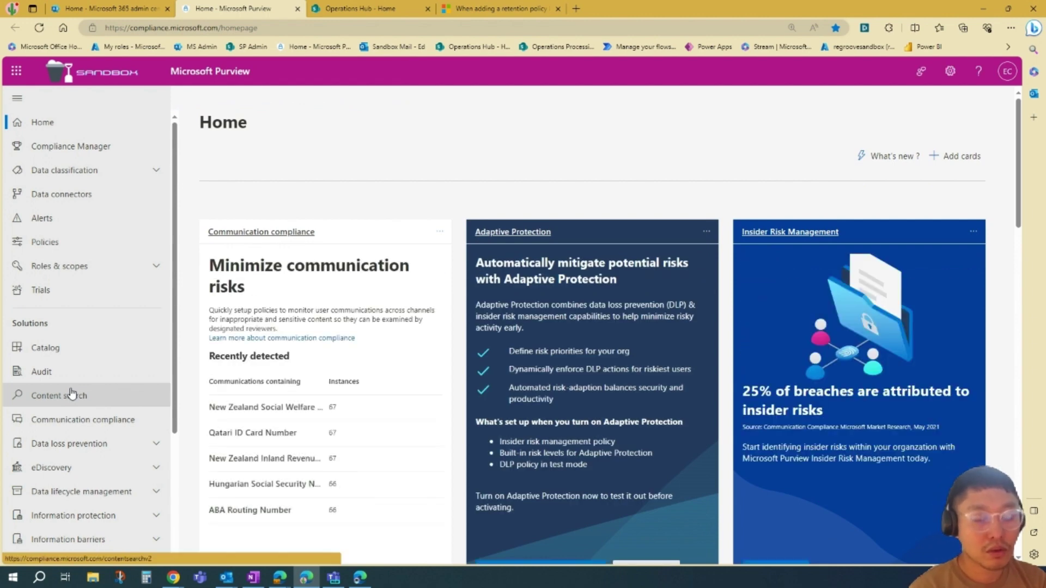
- Open the Records management File plan and sort the retention labels by name, Z to A
click(72, 392)
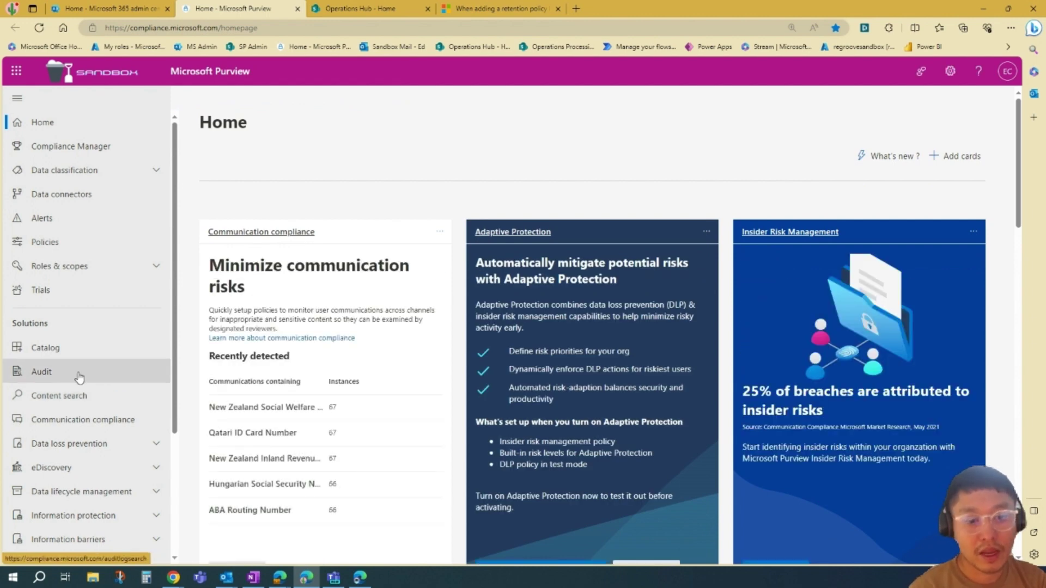
scroll(76, 398, down, 3)
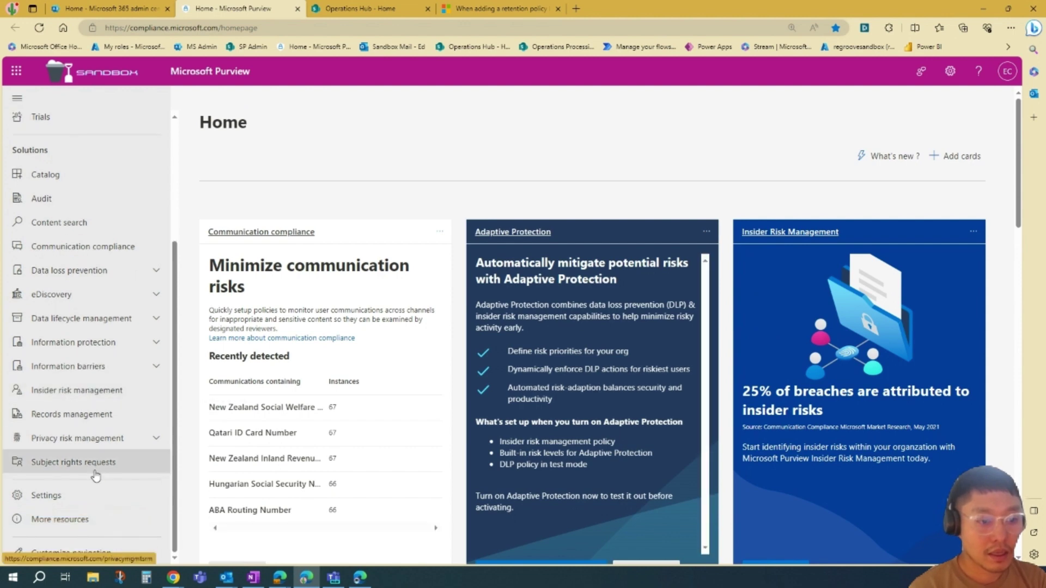
click(81, 417)
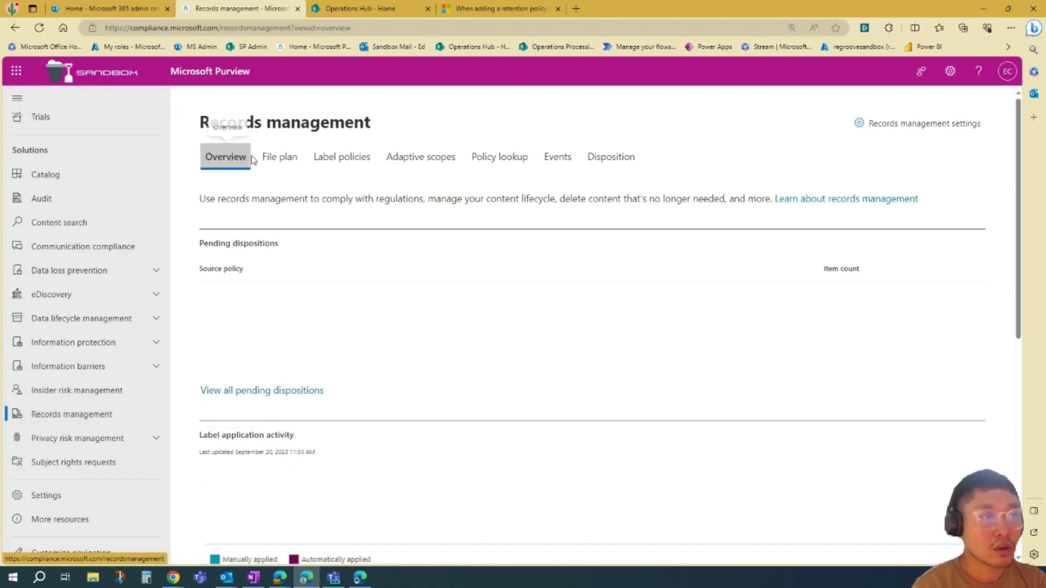
click(272, 157)
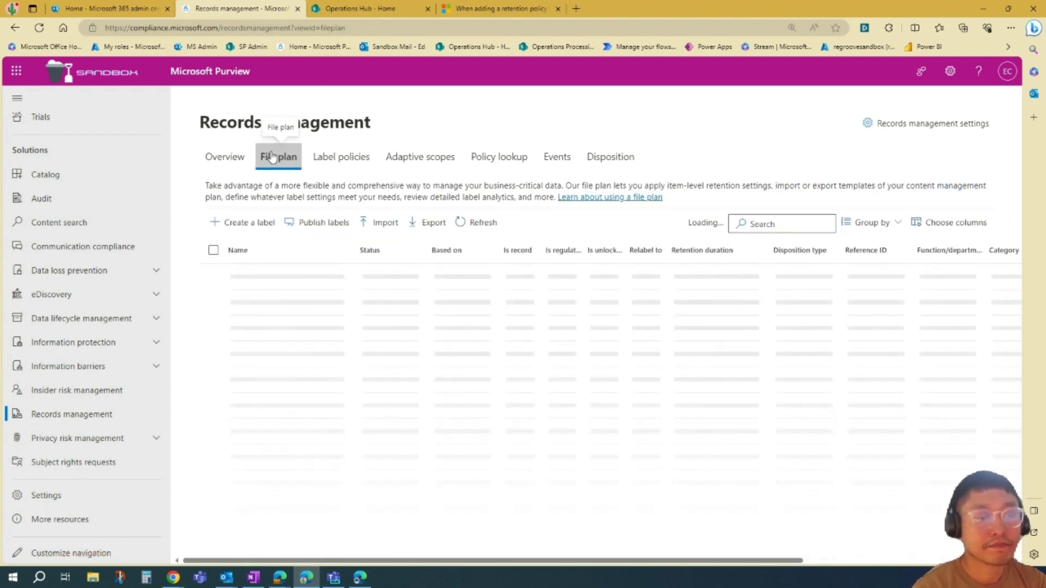
click(271, 252)
click(264, 252)
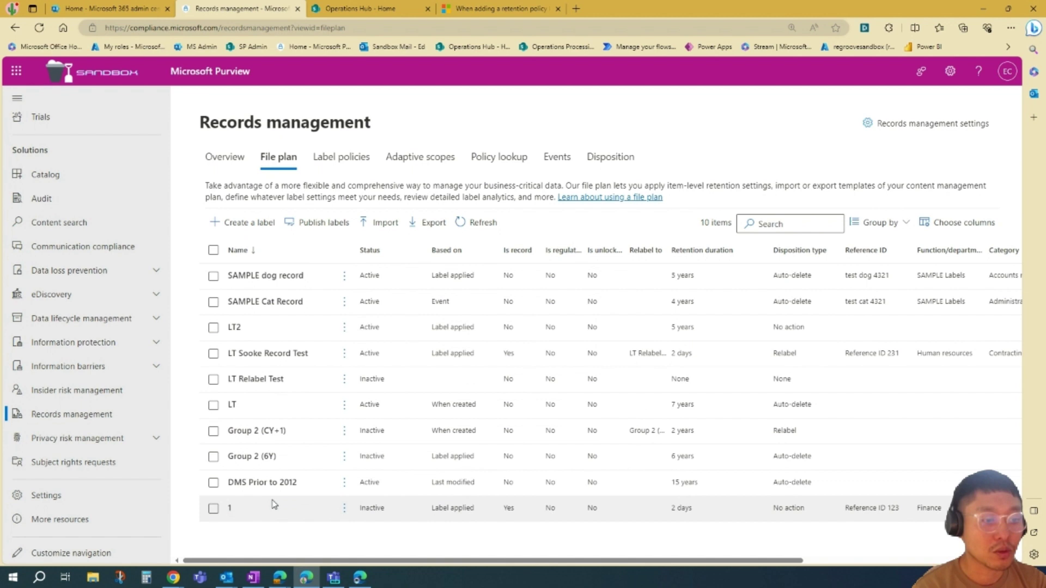
- Create a new retention label 'Sample cat label too', copying that name into the user and admin descriptions
click(236, 223)
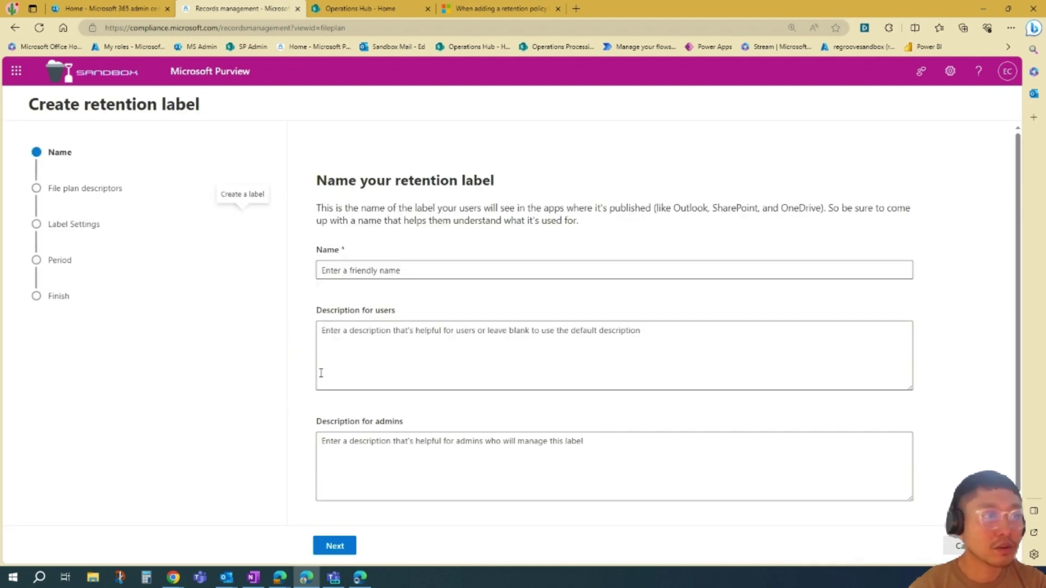
click(357, 271)
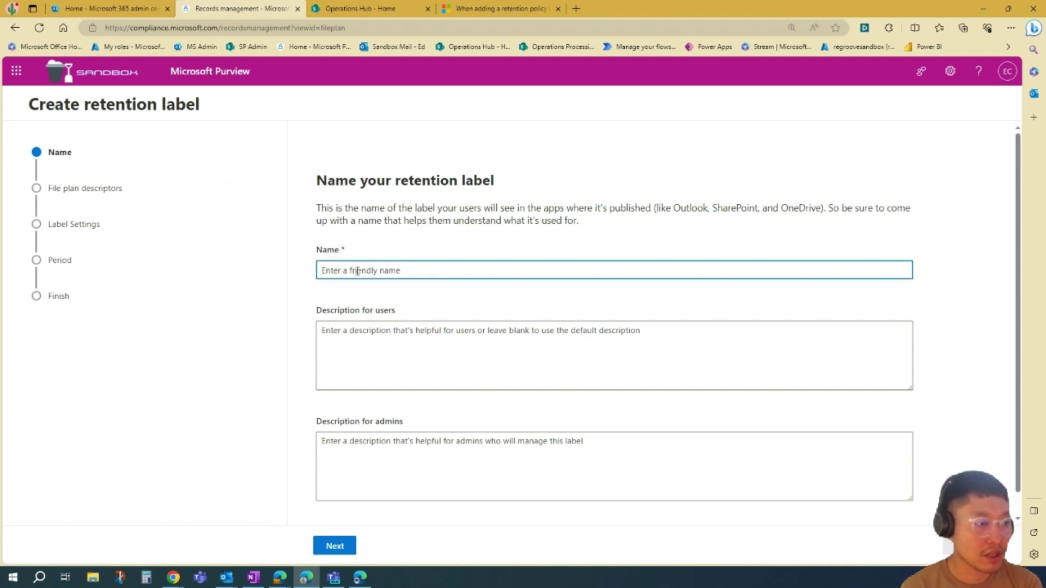
text(Sample cat)
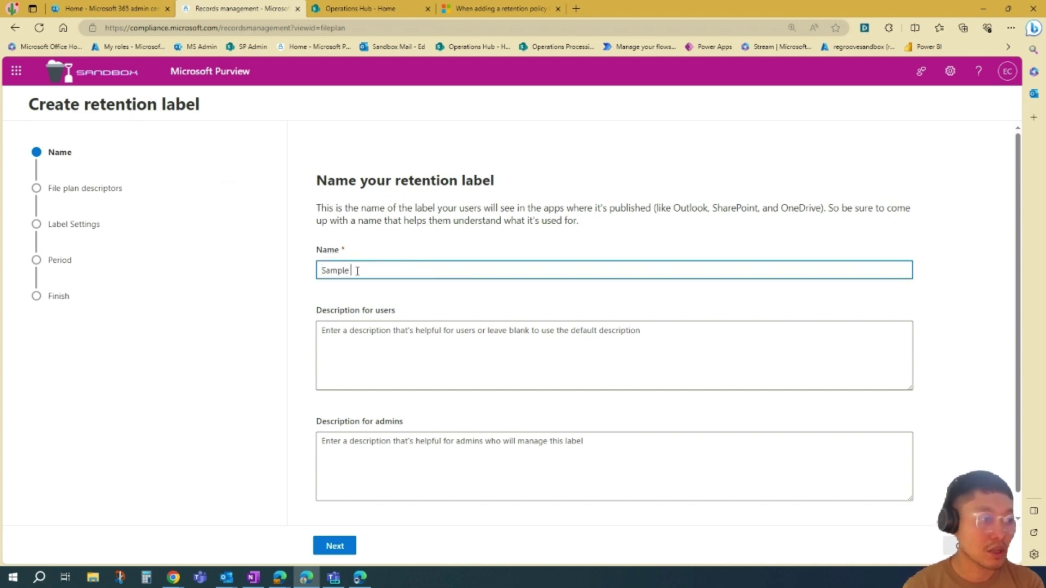
text( label too)
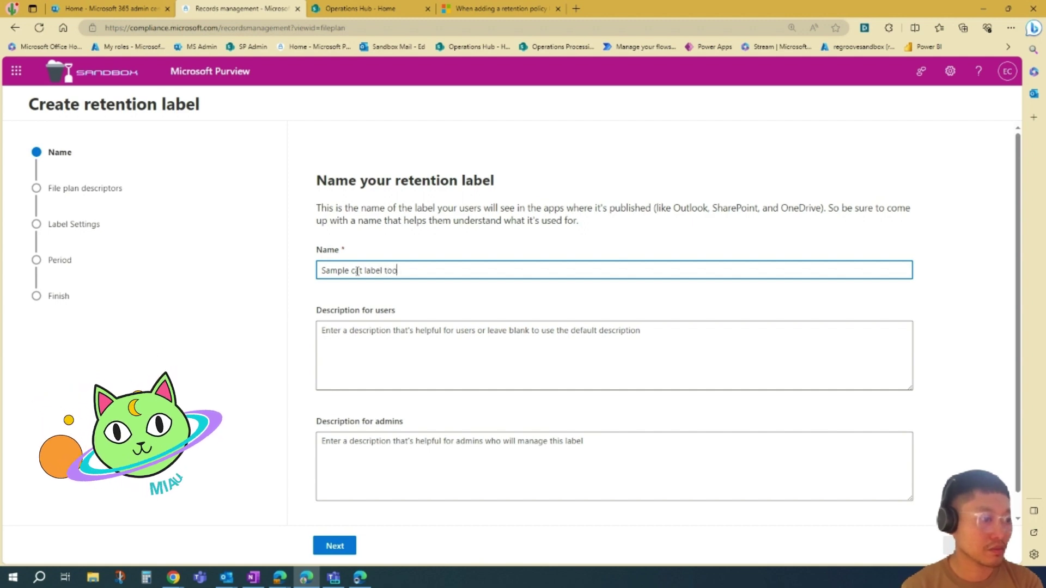
key(ctrl+a)
key(ctrl+c)
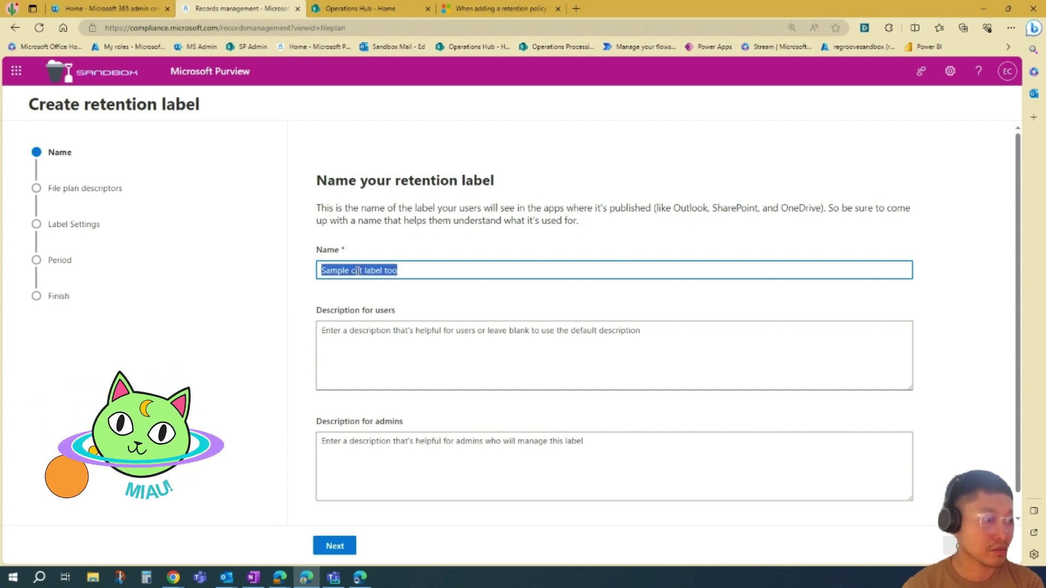
key(Tab)
key(ctrl+v)
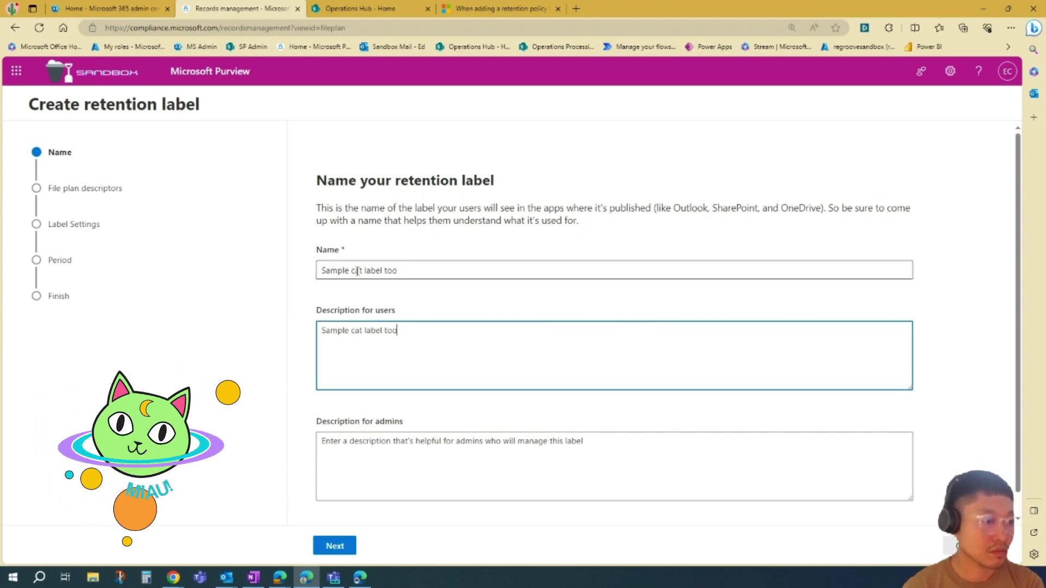
key(Tab)
key(ctrl+v)
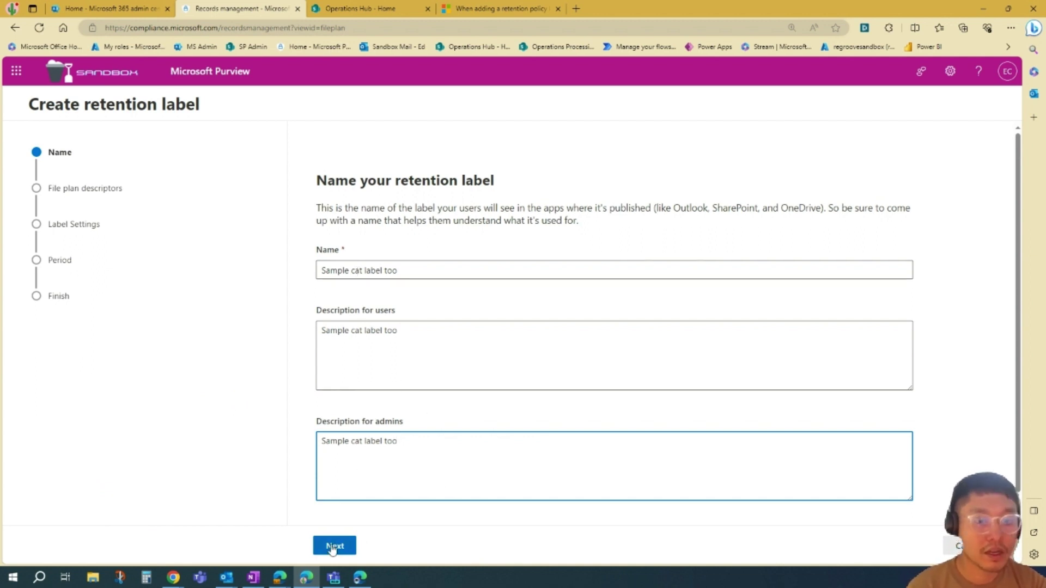
- On the file plan descriptors step, set Reference ID to 'cat sample label too', changing 'demo' to 'label'
click(381, 528)
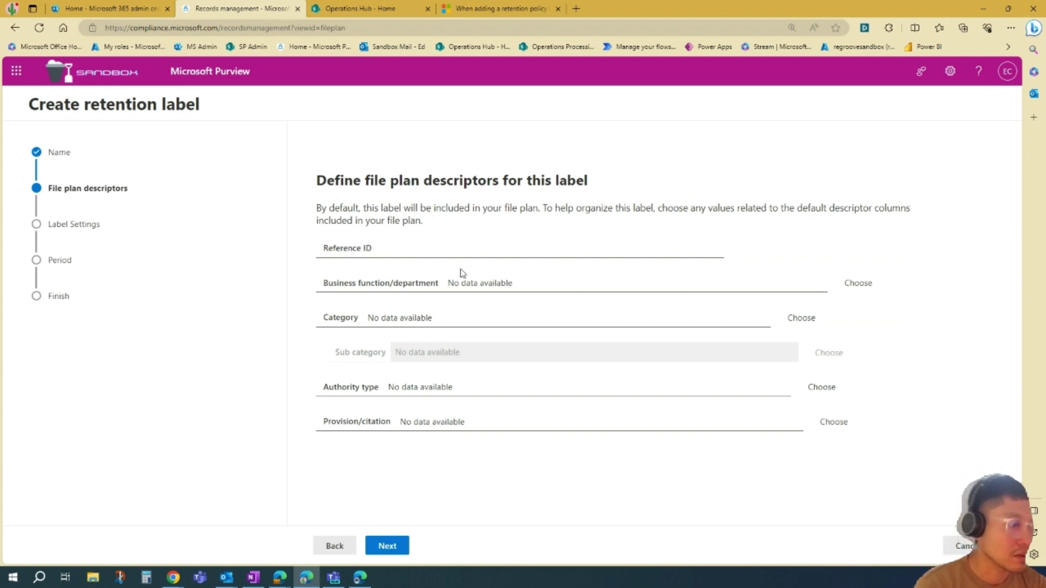
click(411, 249)
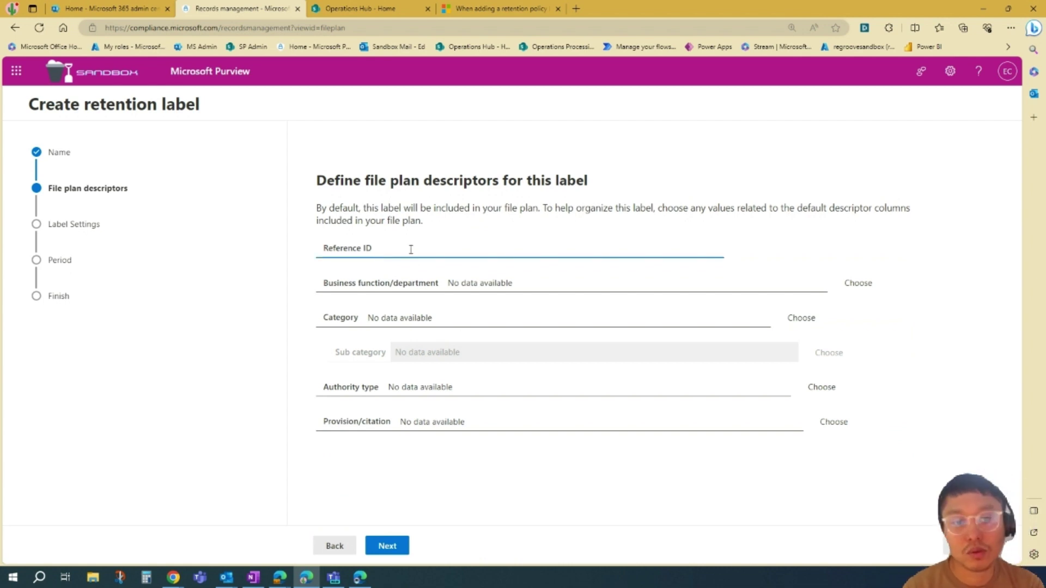
text(c)
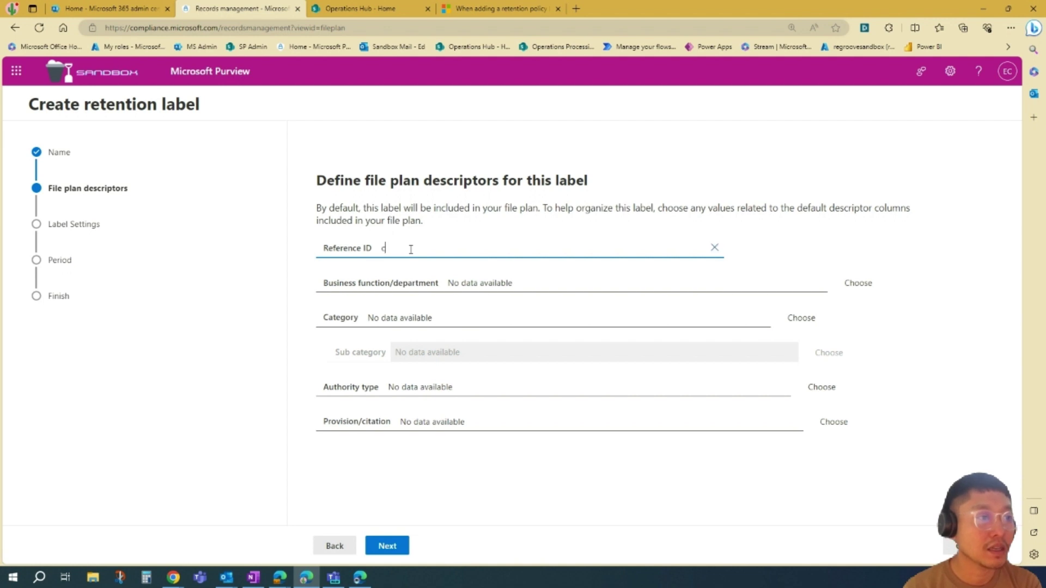
text(at samp)
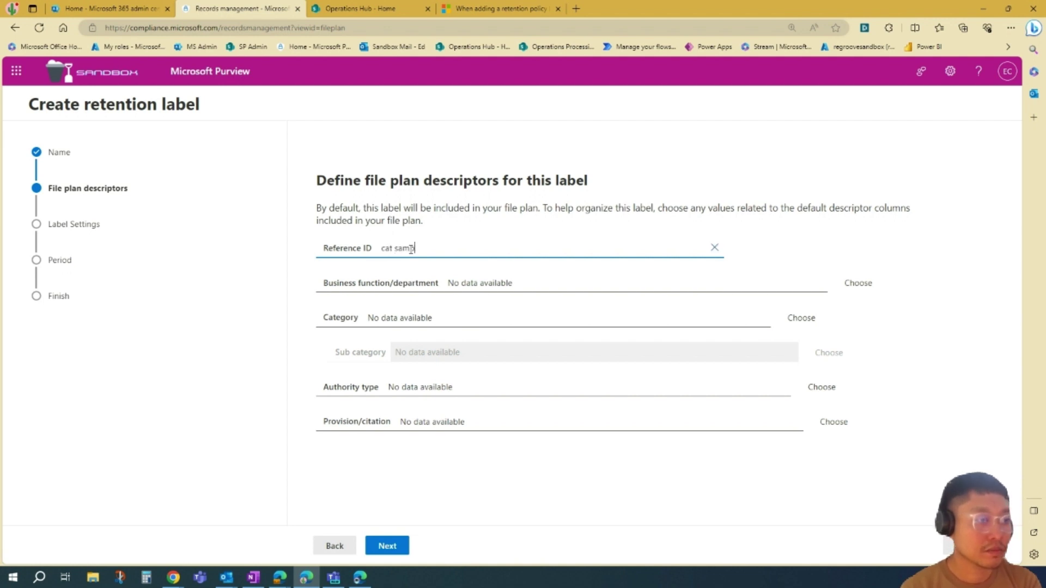
text(le demo too)
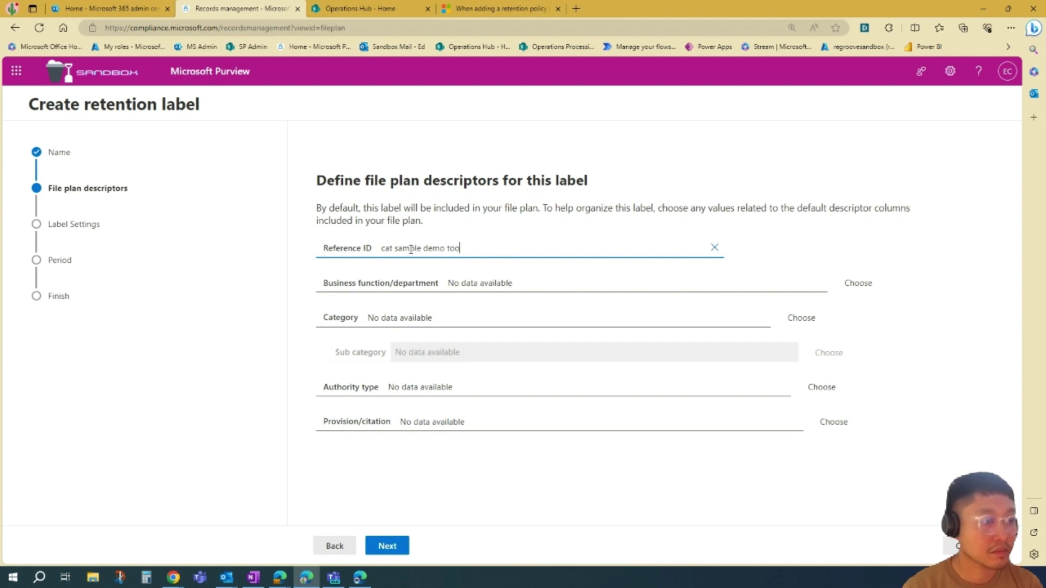
double_click(438, 248)
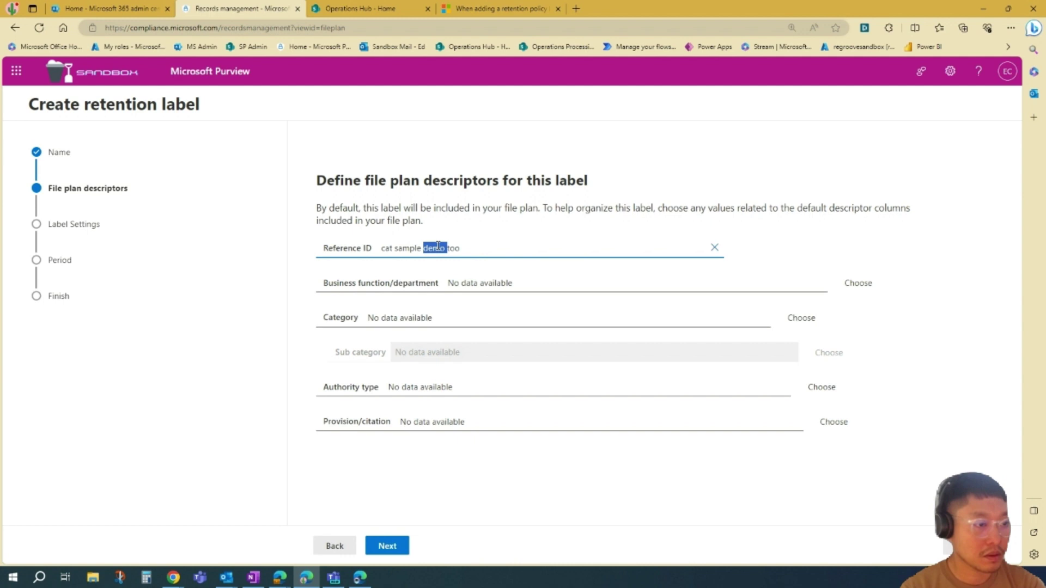
text(label)
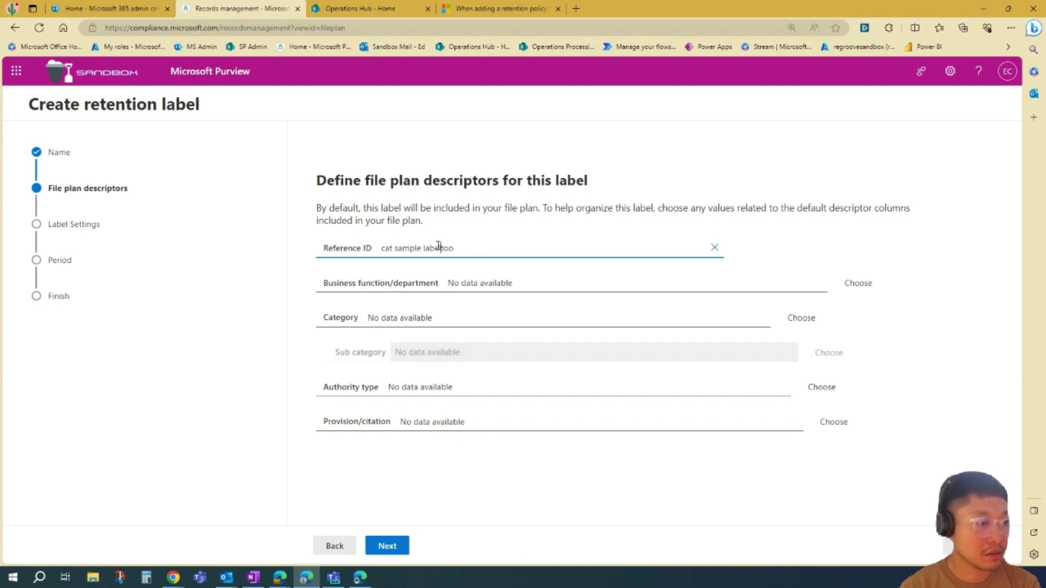
click(481, 288)
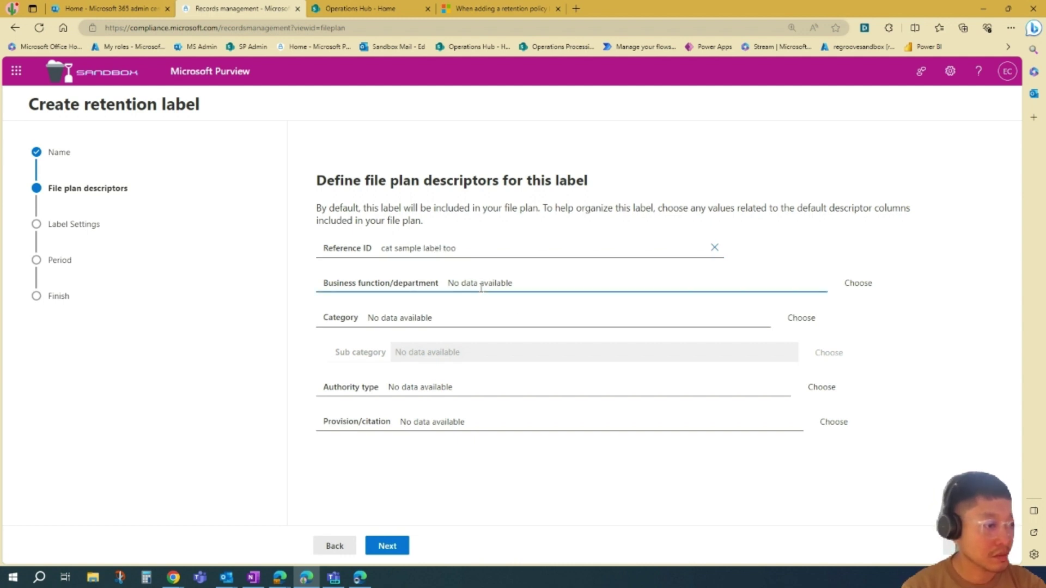
click(858, 284)
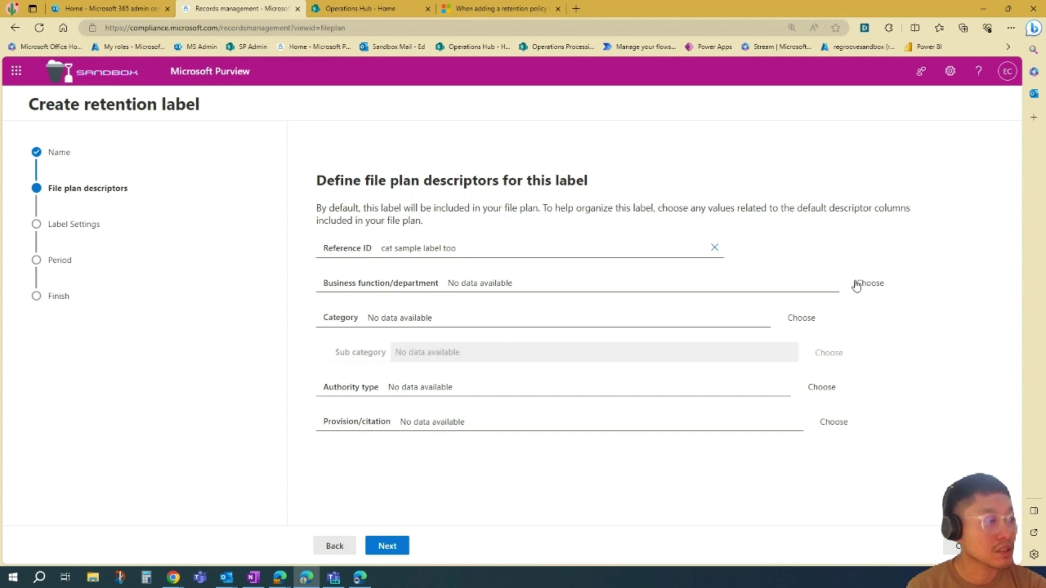
- Choose SAMPLE Labels as business function/department and Compliance as category
click(856, 284)
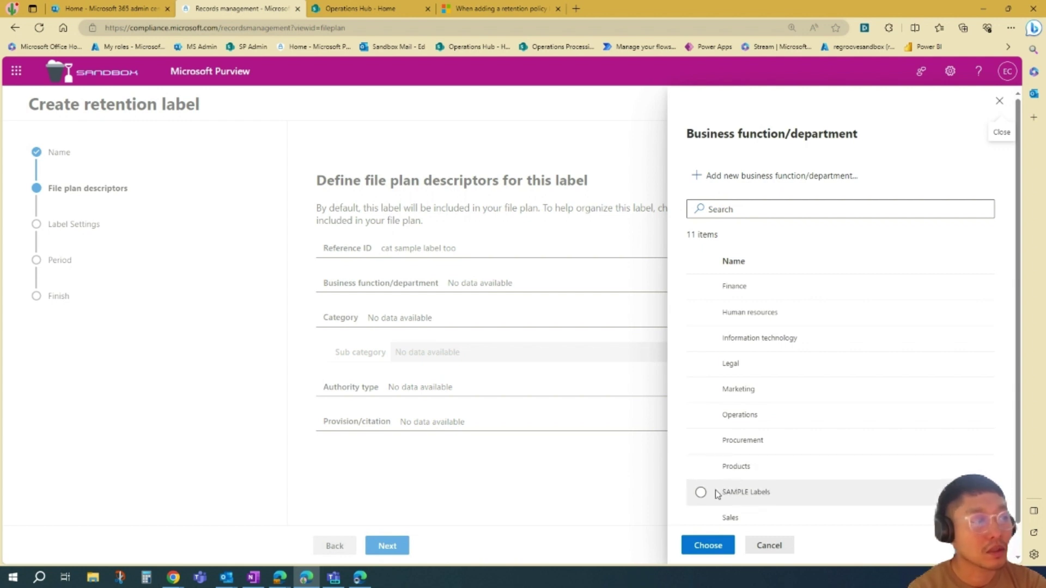
click(701, 493)
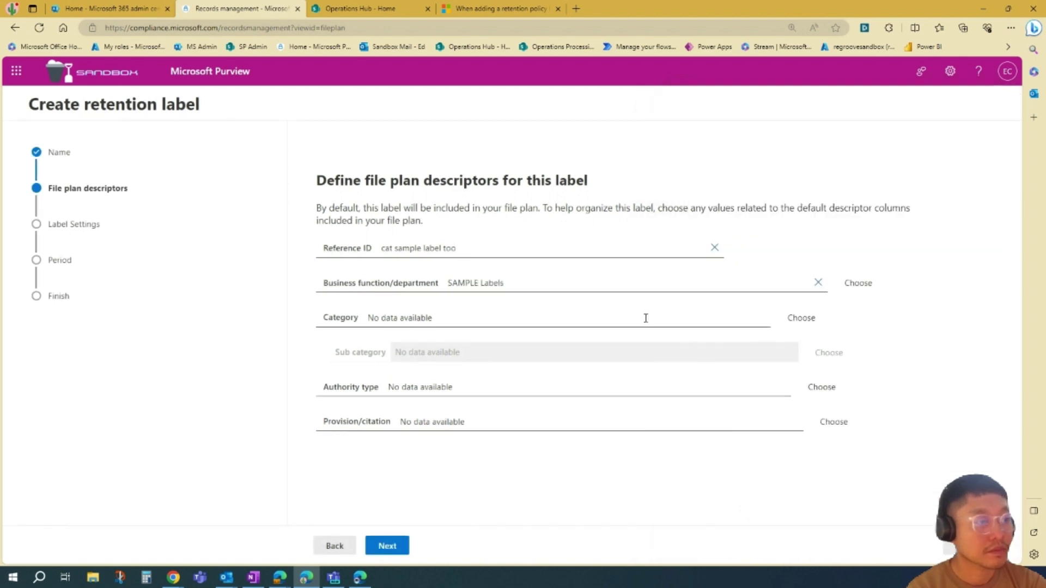
click(801, 326)
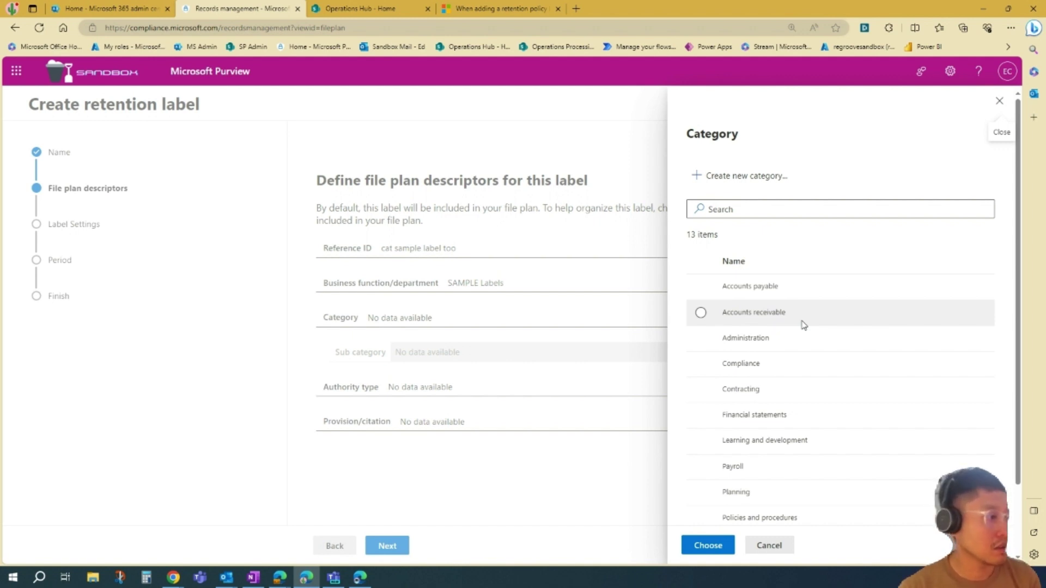
click(741, 370)
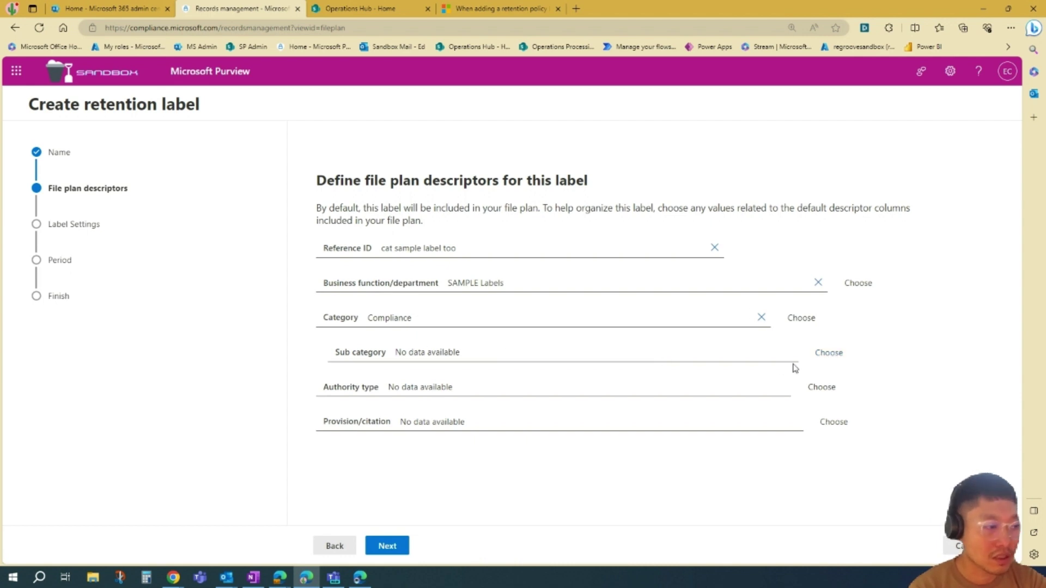
- Set authority type to Regulatory and provision/citation to SAMPLE Label
click(828, 387)
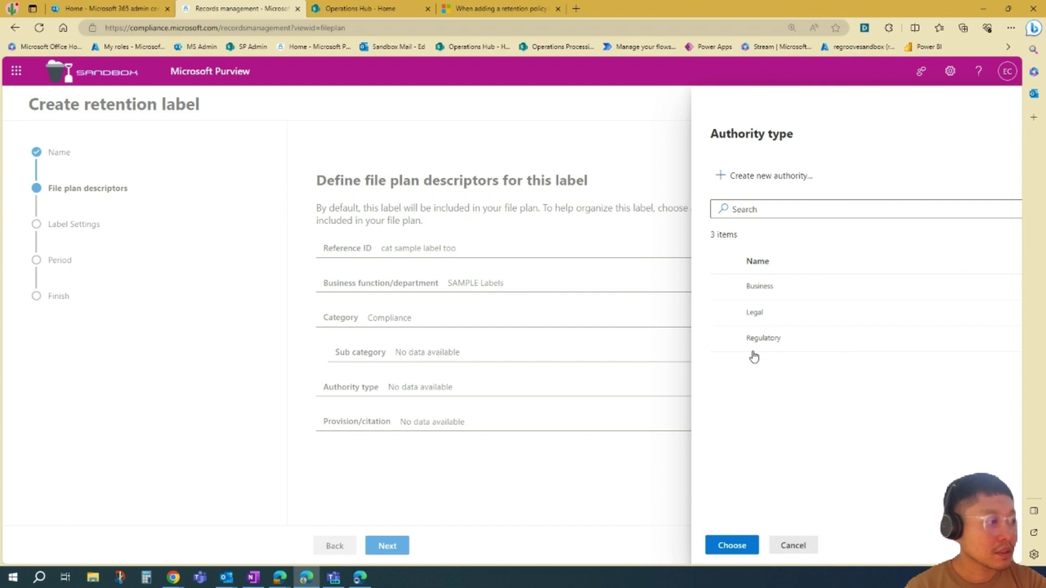
click(734, 339)
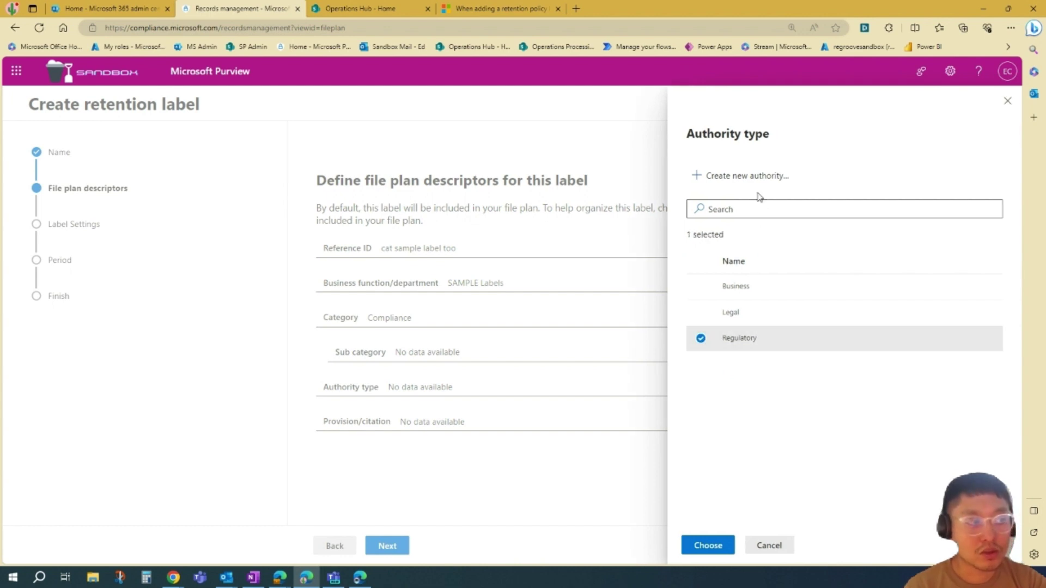
click(706, 545)
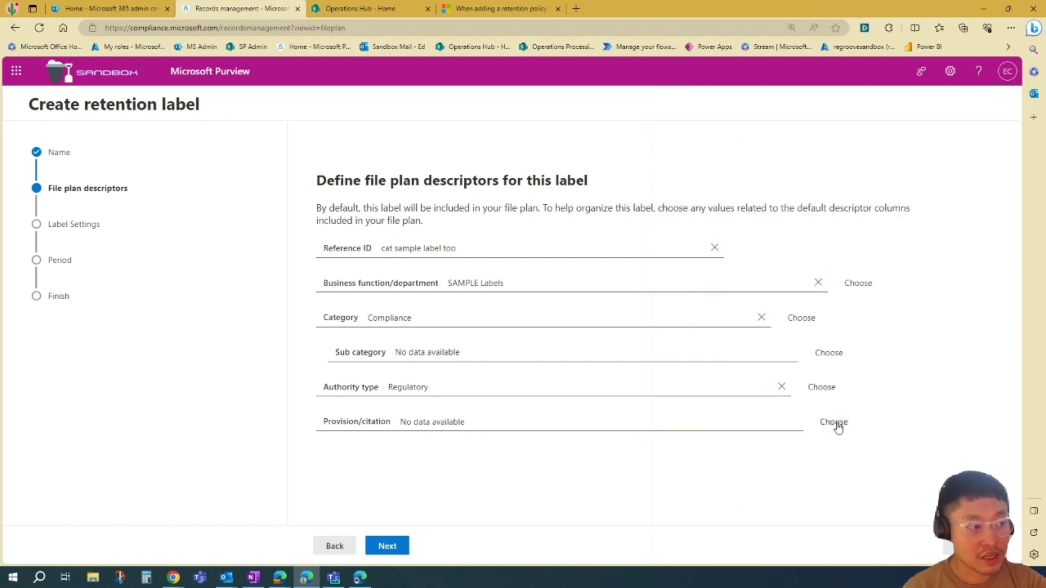
click(841, 421)
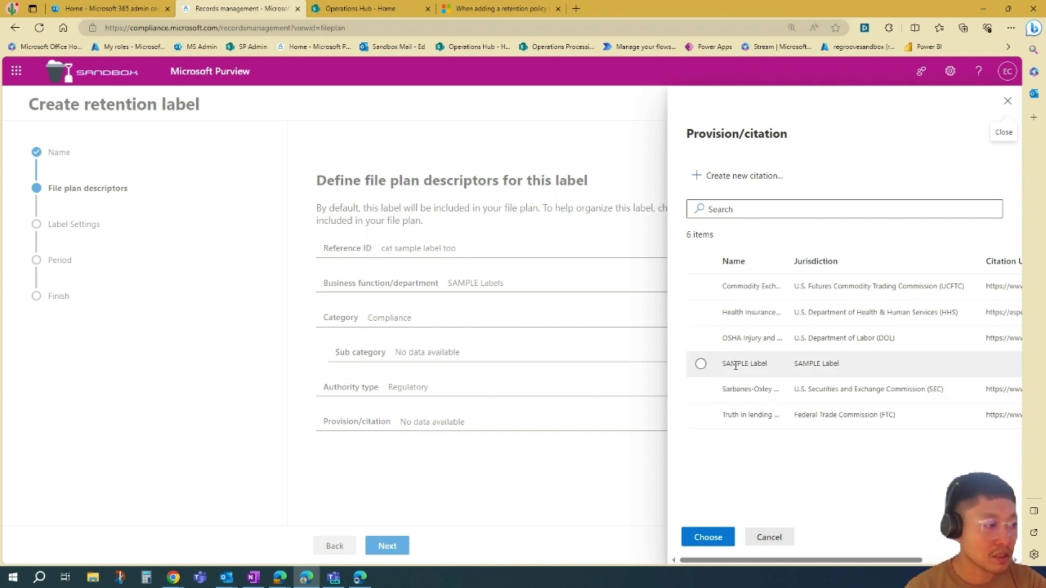
click(701, 365)
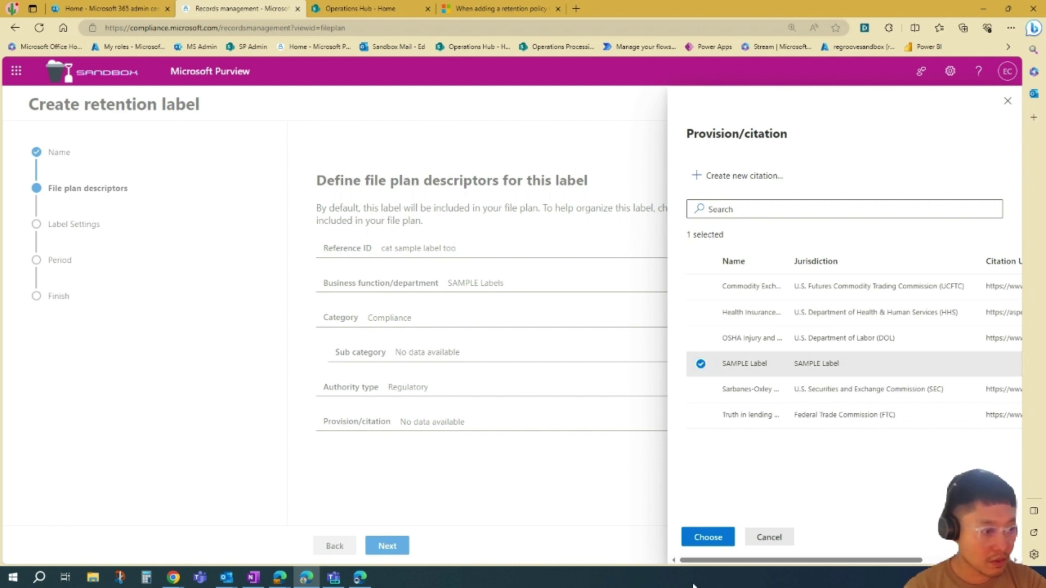
click(706, 538)
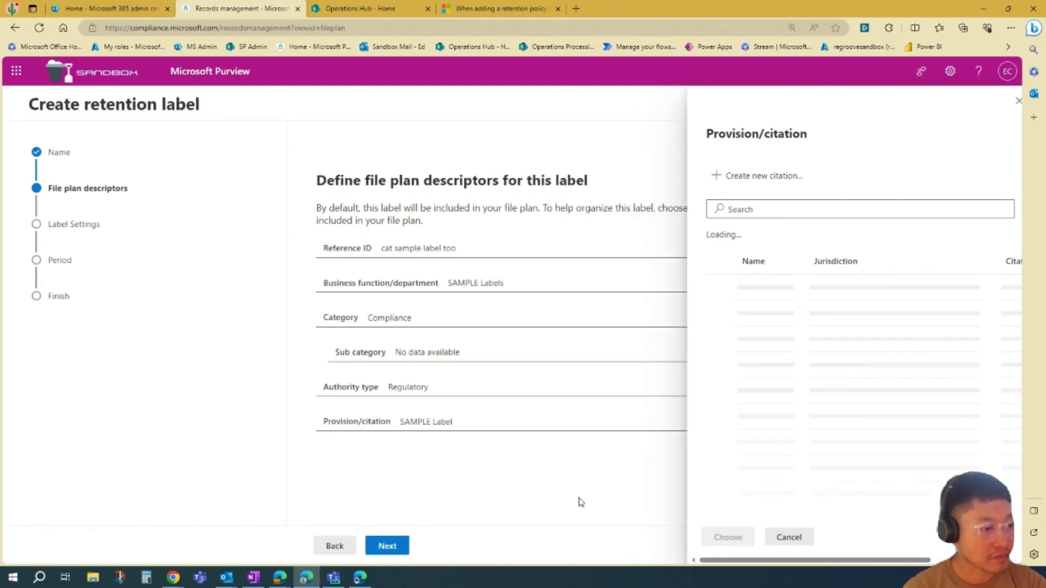
- In label settings, keep 'Retain items forever or for a specific period' selected and continue
click(399, 547)
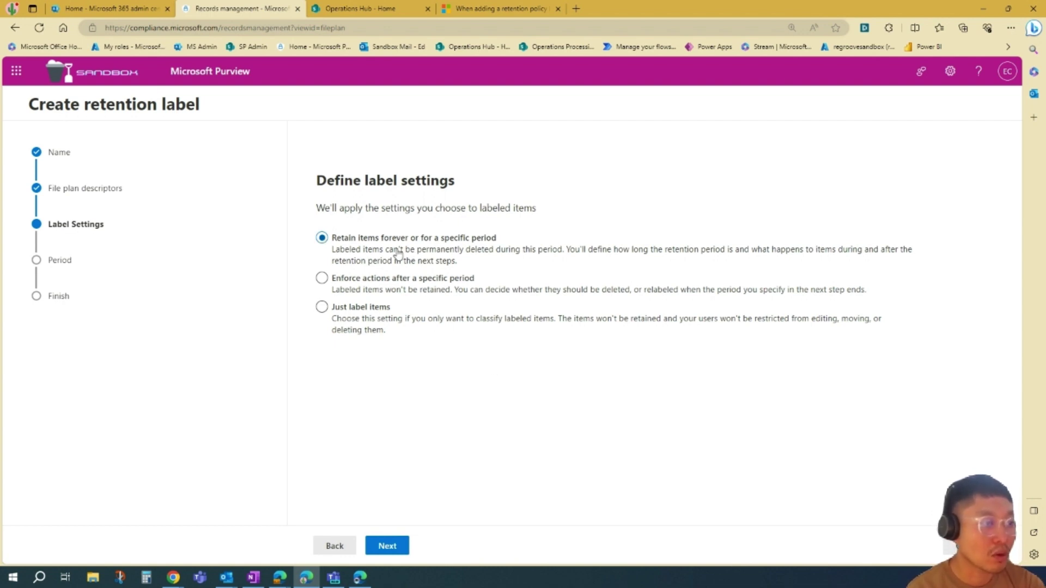
click(396, 281)
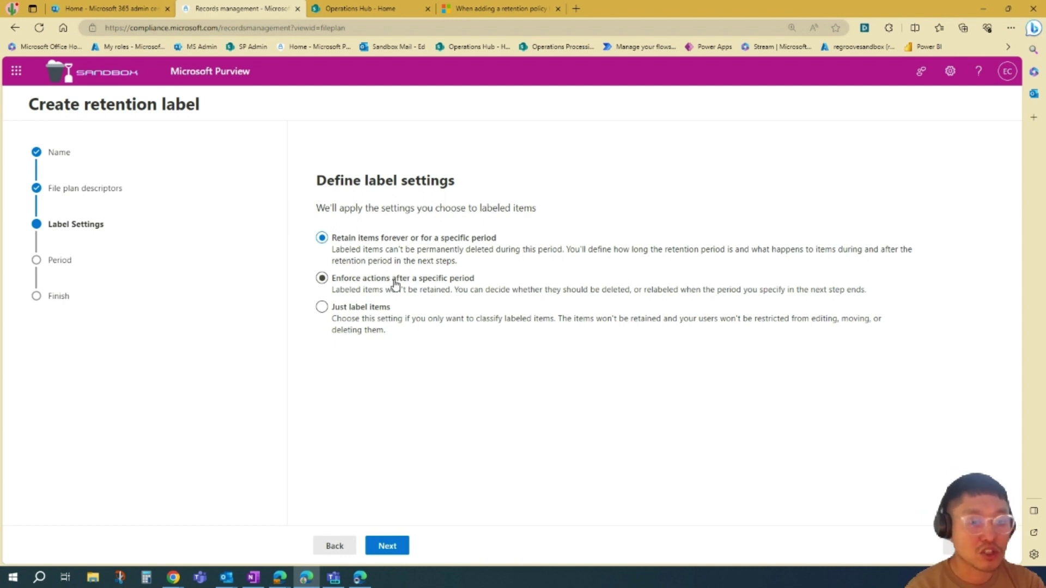
click(379, 315)
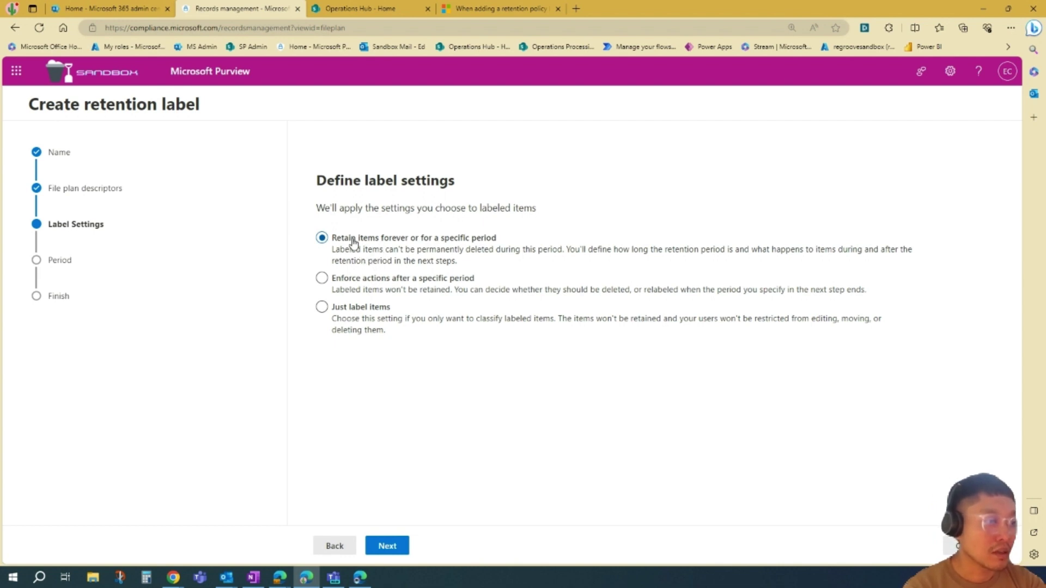
click(398, 548)
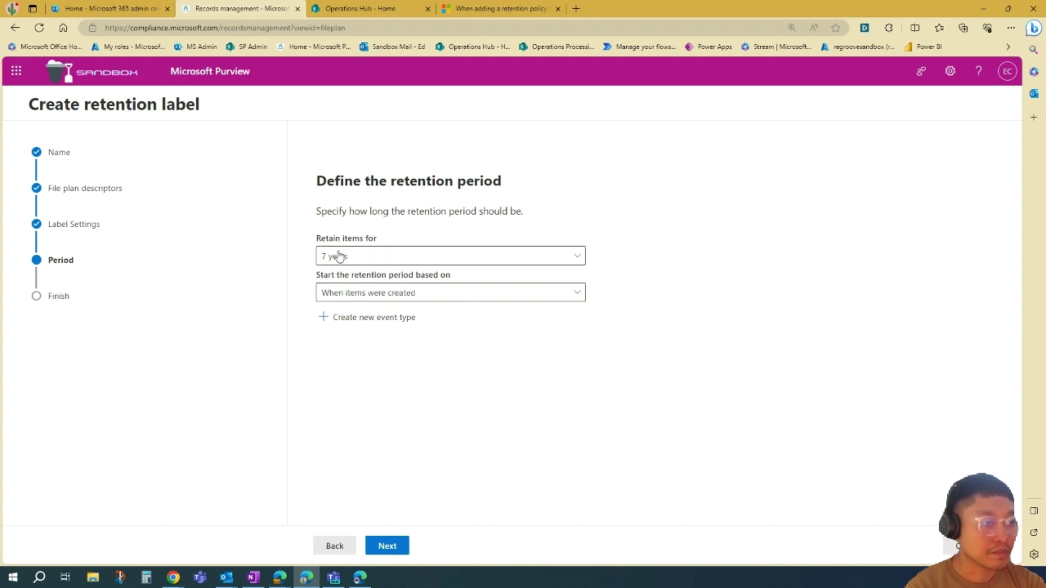
- Set a custom retention period of 6 years, 6 months and 6 days
click(543, 263)
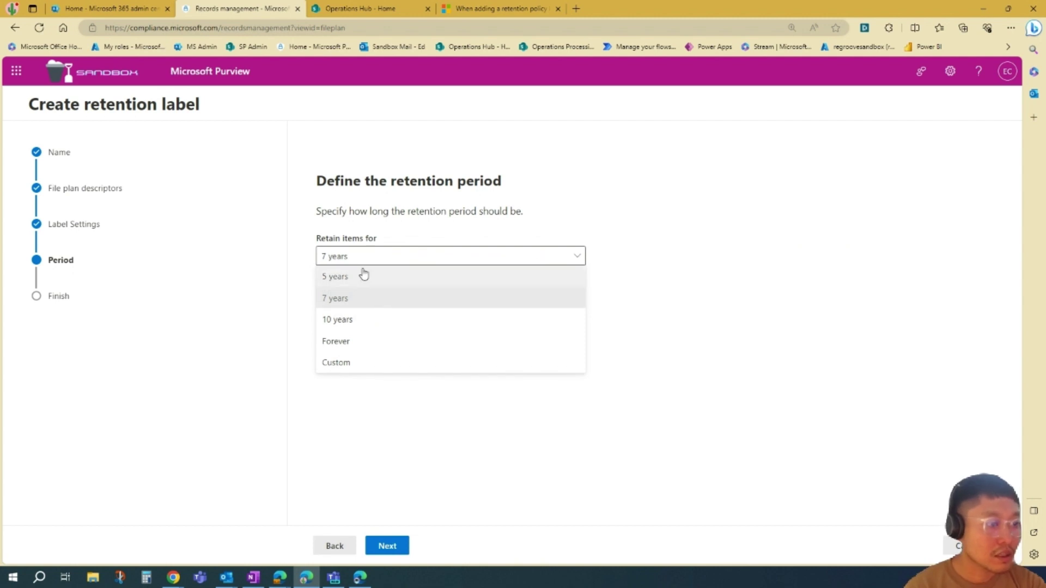
click(348, 363)
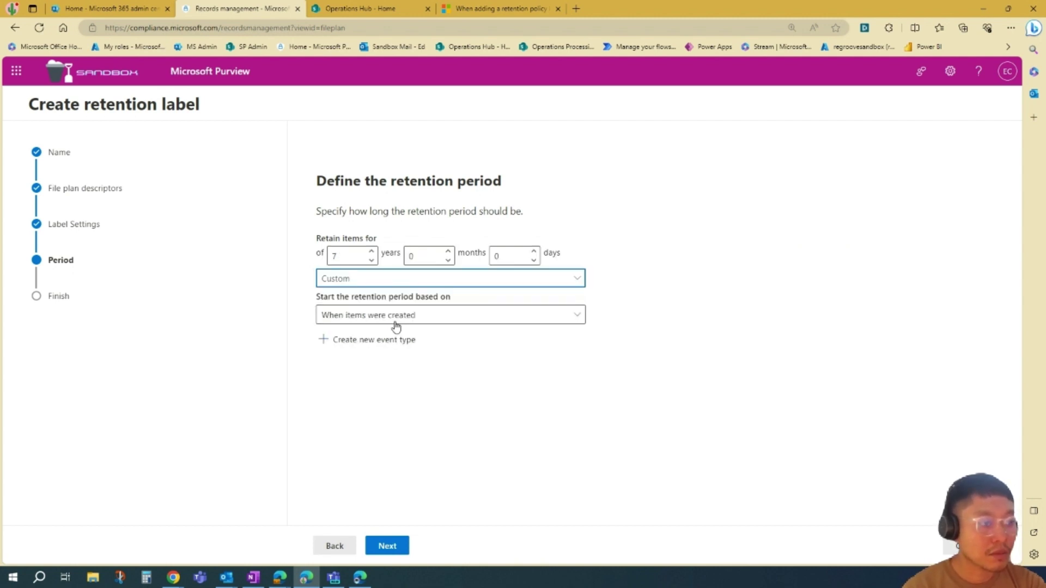
double_click(347, 256)
key(BackSpace)
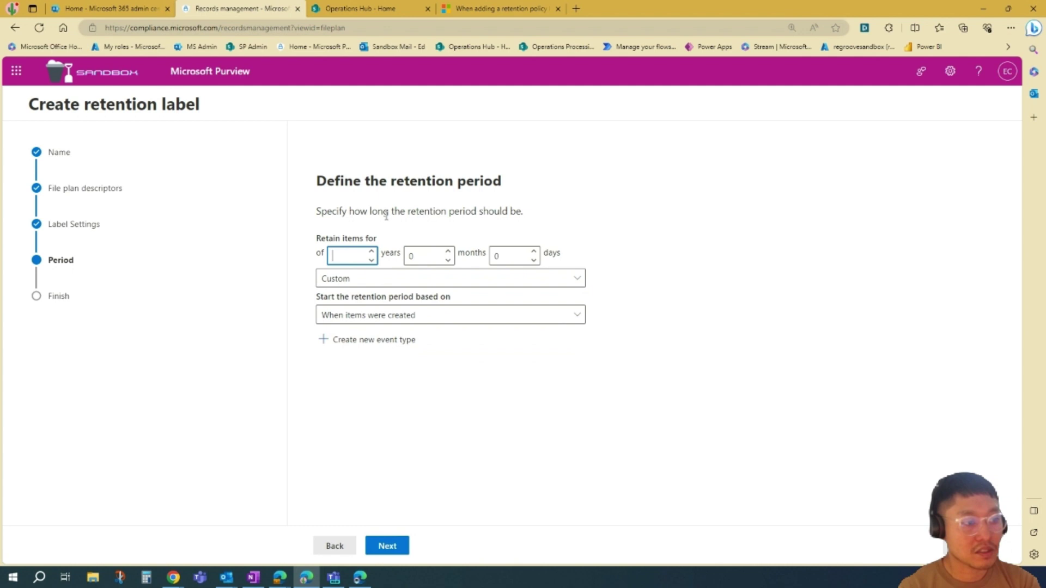
text(6)
key(Tab)
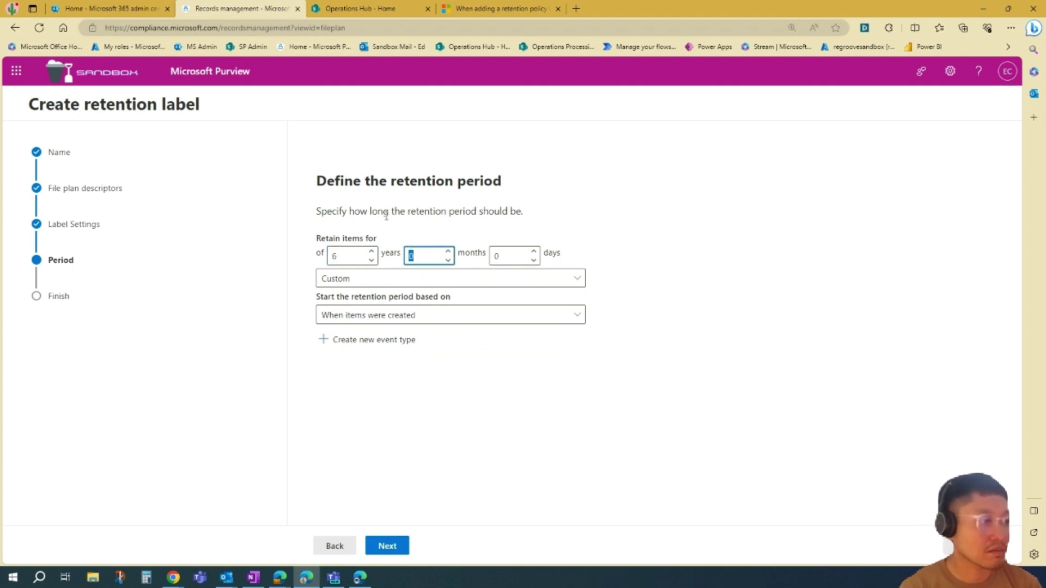
text(6)
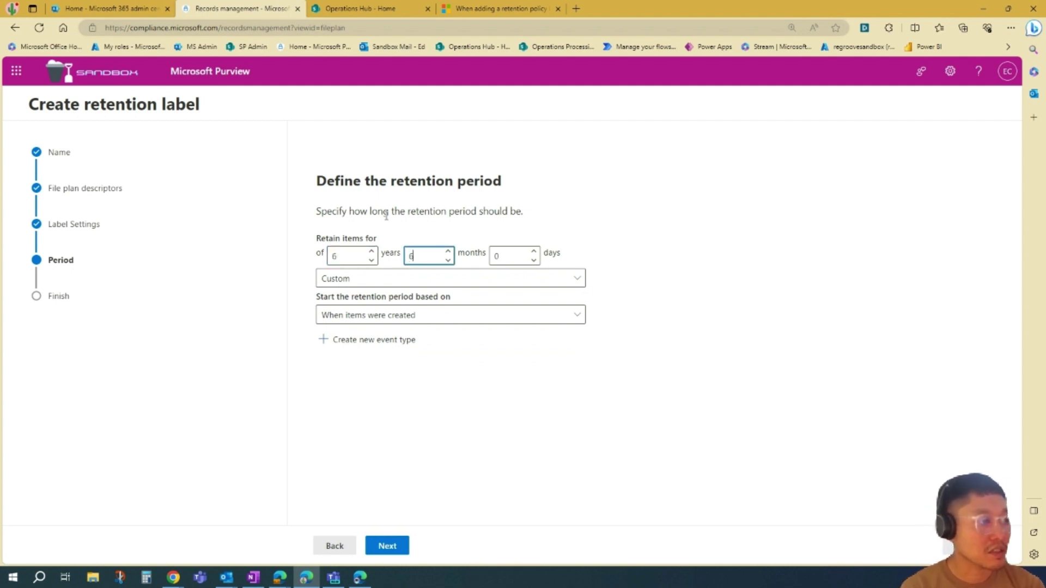
click(523, 266)
double_click(510, 257)
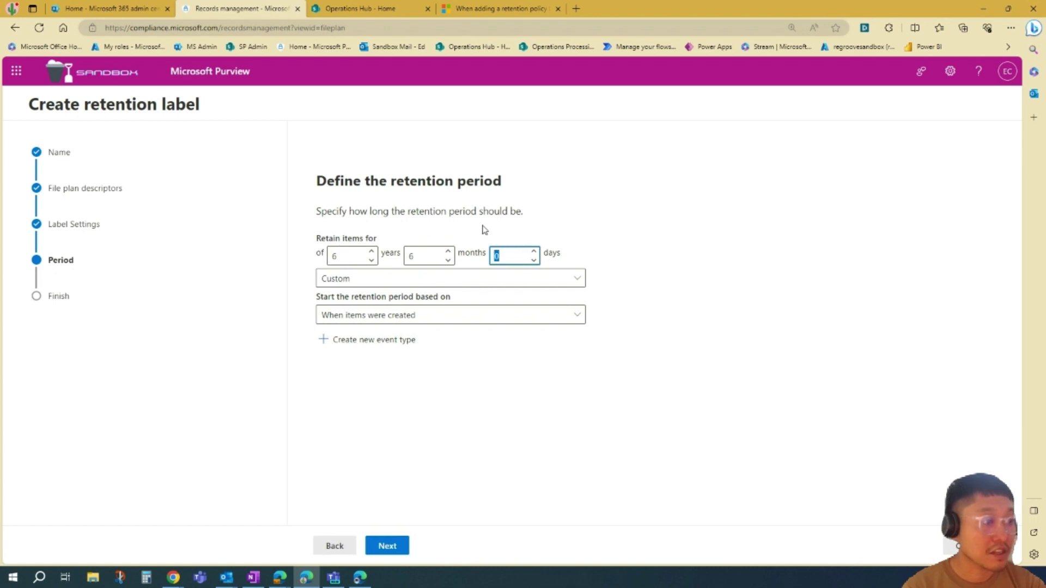
text(6)
click(700, 307)
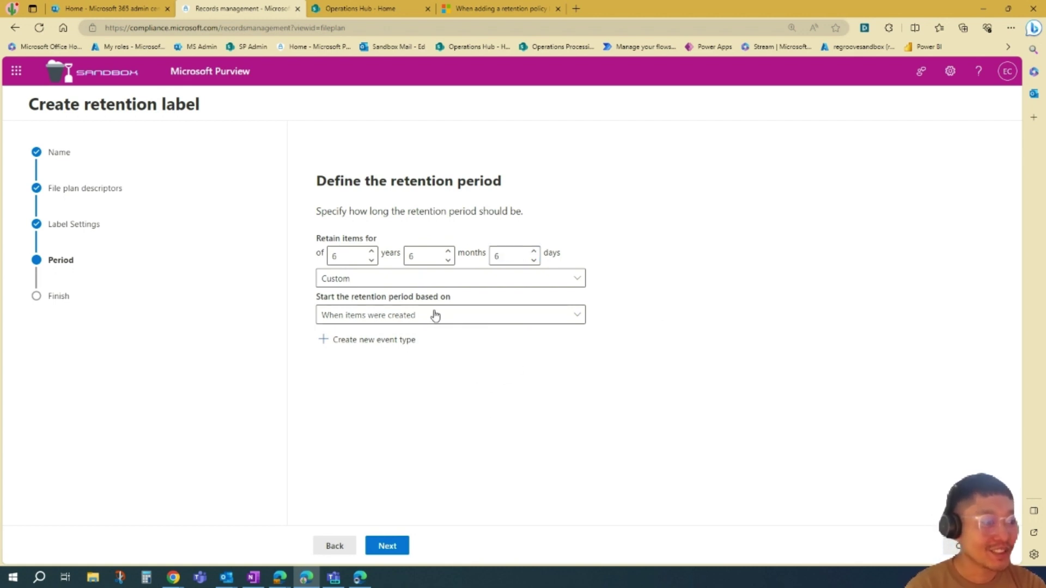
- Start the retention period when items were labeled, then proceed
click(396, 317)
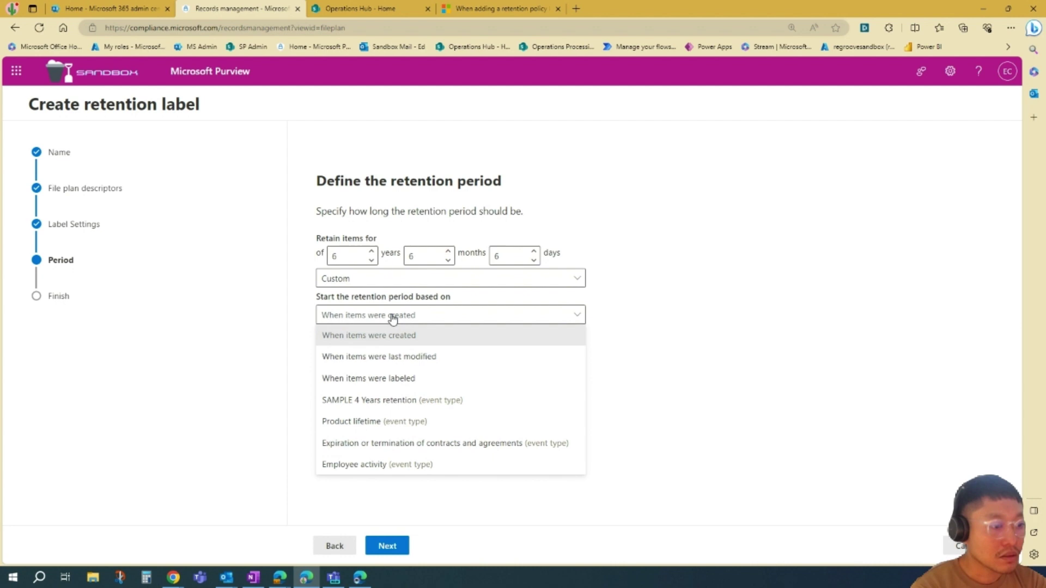
click(382, 384)
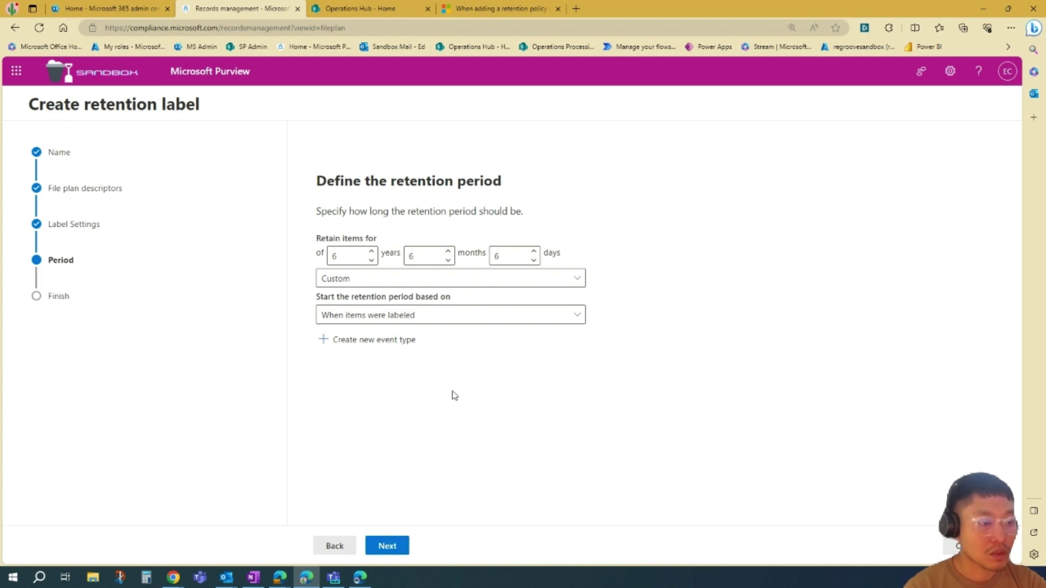
click(387, 547)
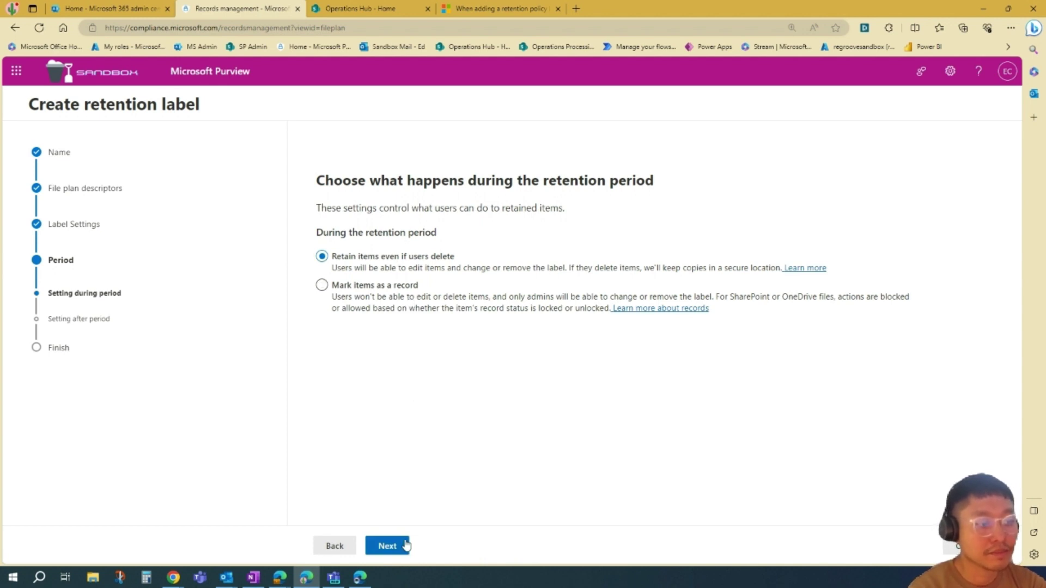
- Keep 'Retain items even if users delete' and continue to the after-retention settings
click(388, 546)
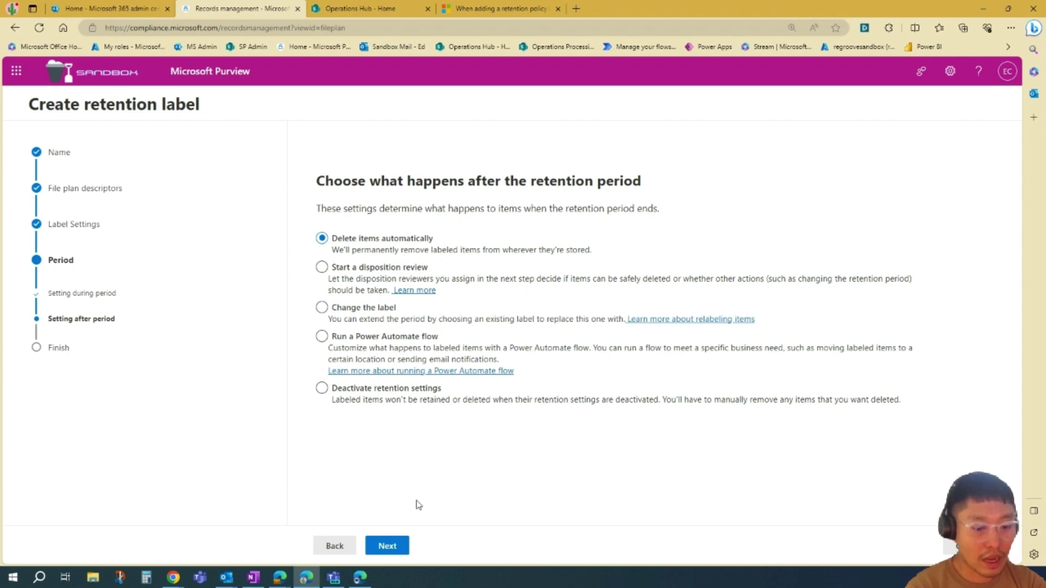
- Scroll through the Review and finish summary, then create the 'Sample cat label too' label
click(391, 546)
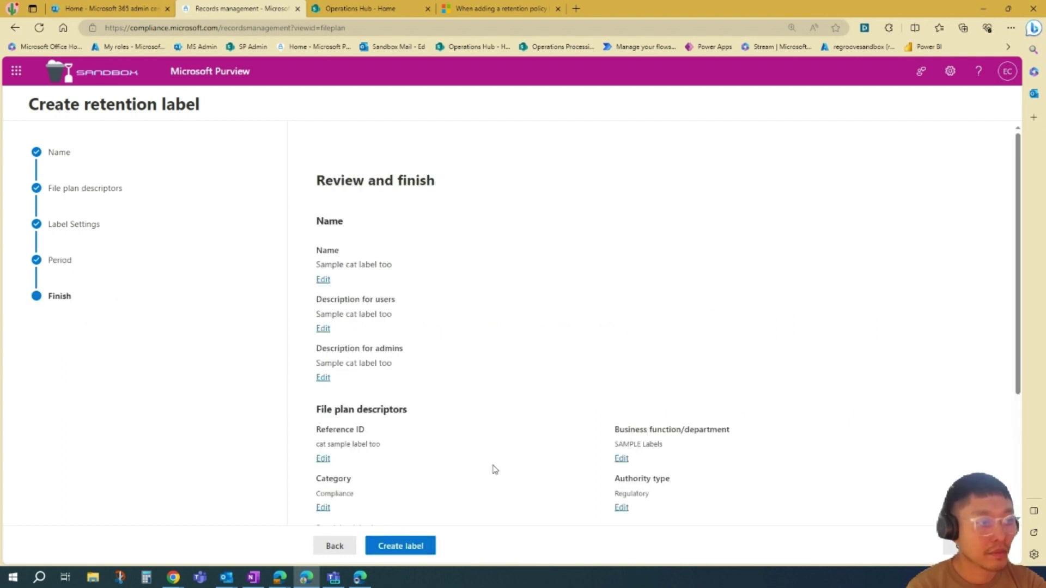
scroll(392, 265, down, 3)
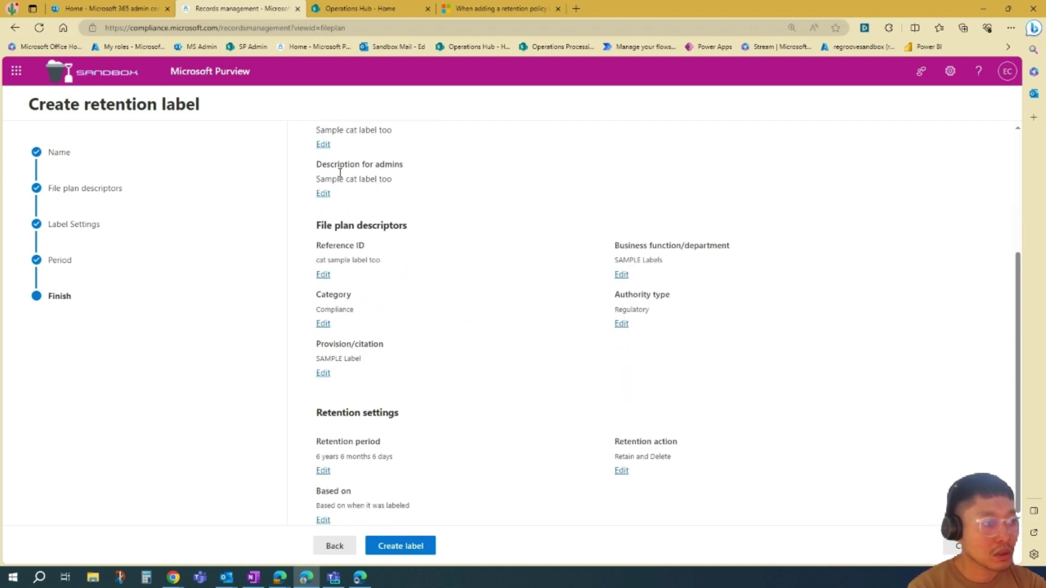
scroll(343, 196, up, 1)
scroll(357, 229, up, 1)
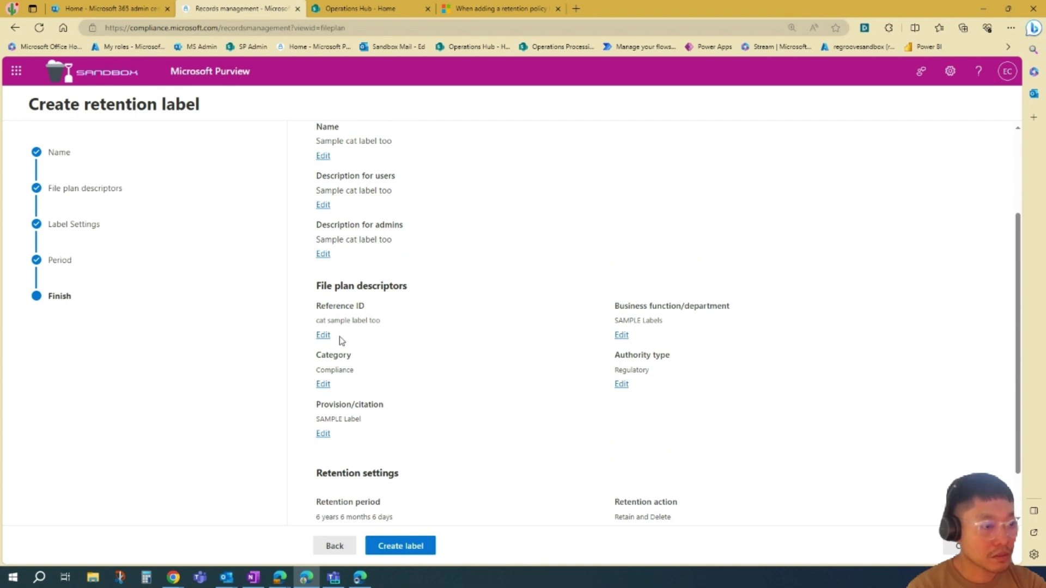
scroll(348, 408, down, 1)
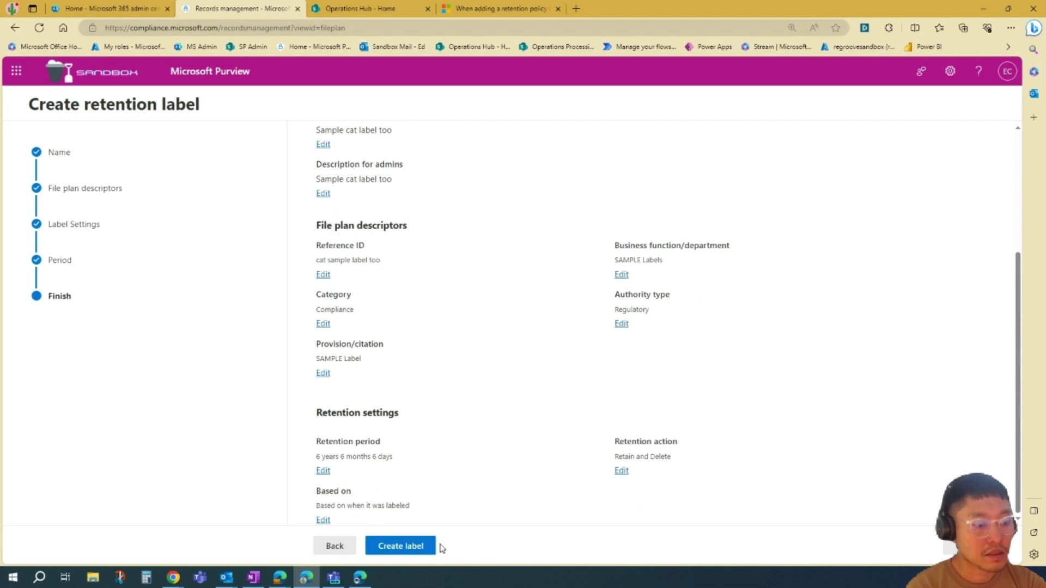
click(403, 547)
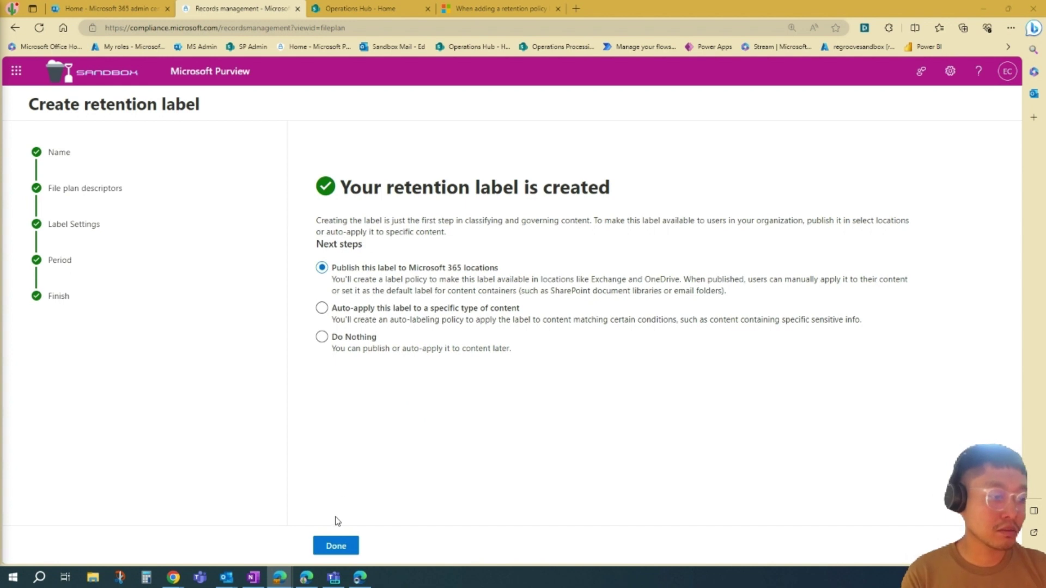
- Start publishing the label, skipping administrative units and keeping a static policy
click(343, 543)
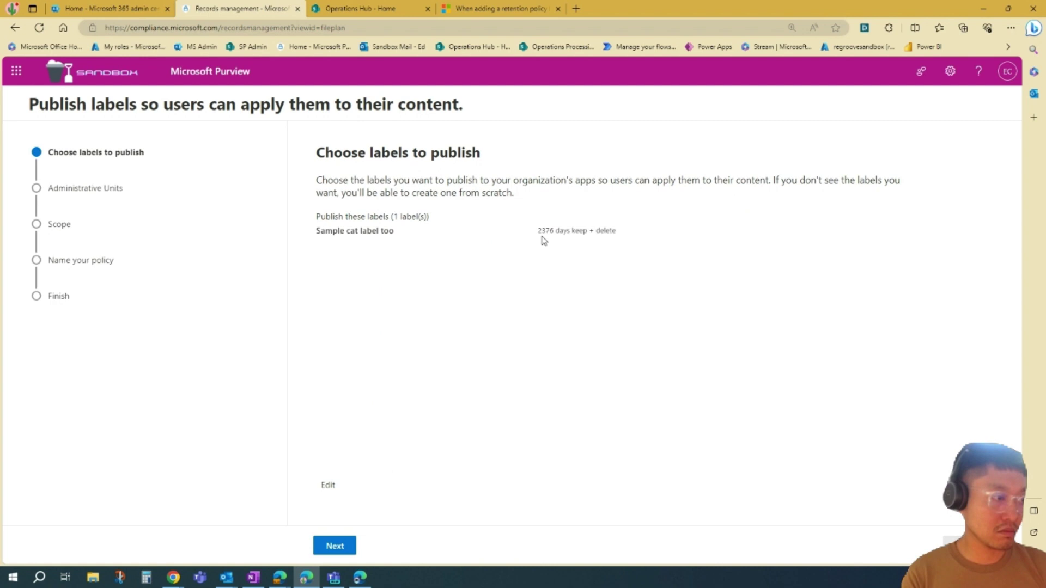
click(335, 547)
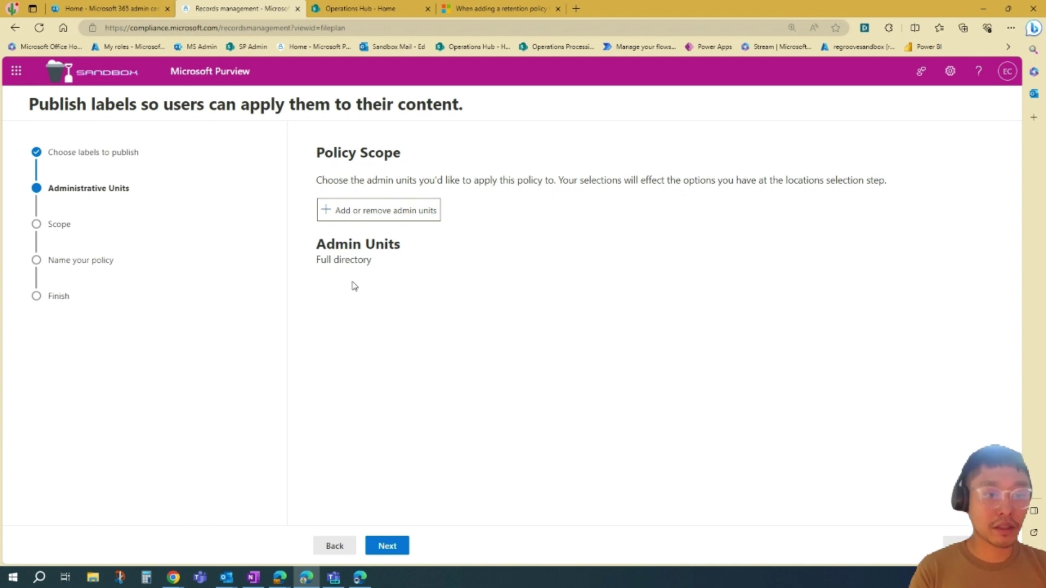
click(388, 546)
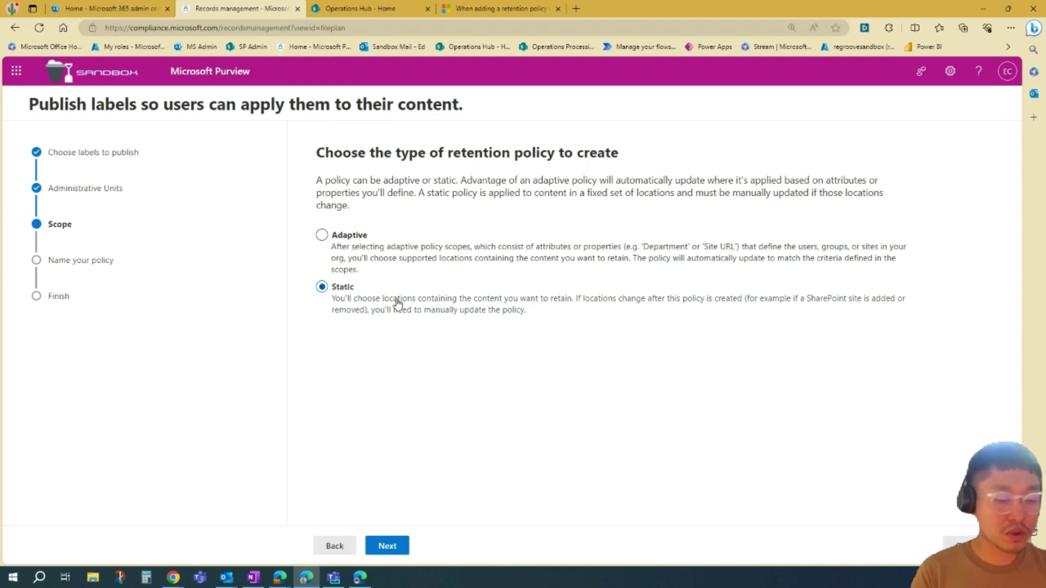
click(385, 547)
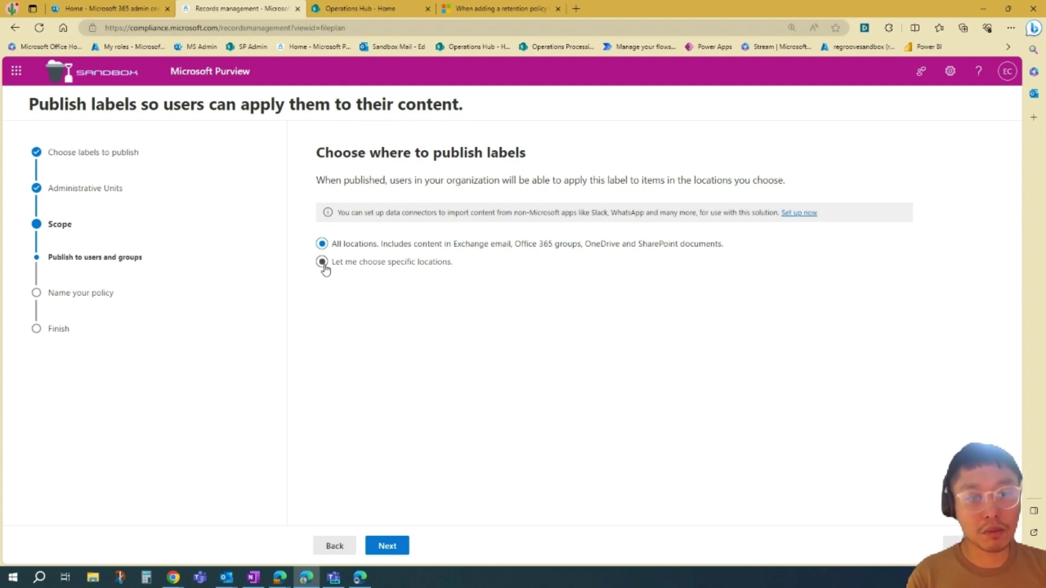
- Limit locations to SharePoint sites, turning off Exchange, OneDrive and Microsoft 365 Groups
click(323, 263)
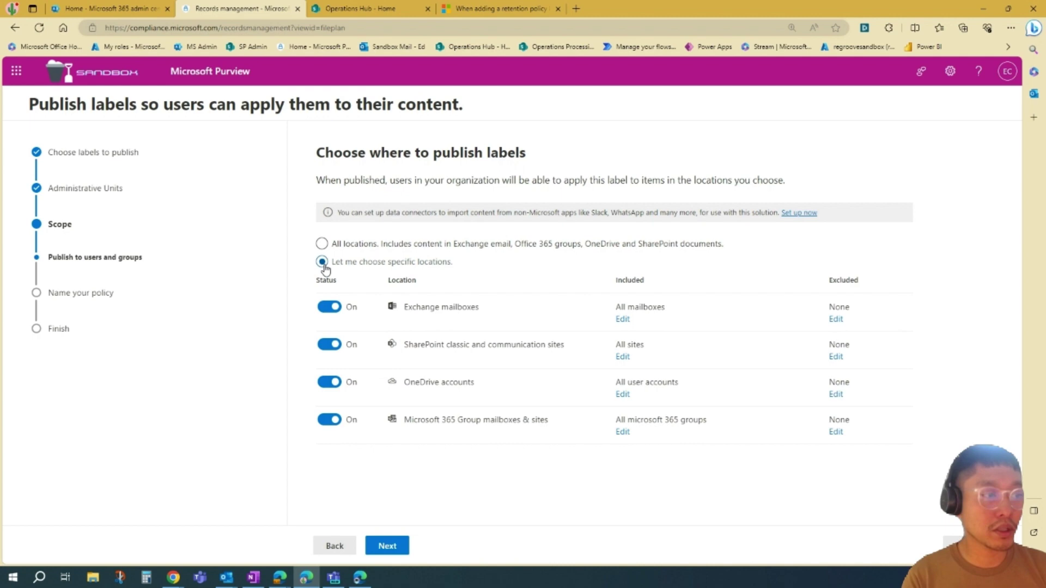
click(336, 307)
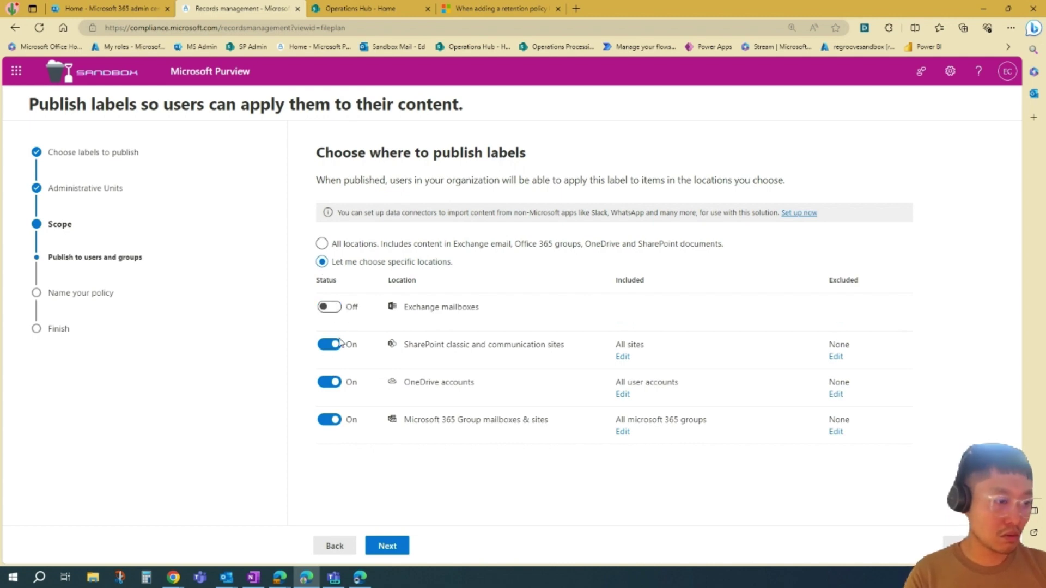
click(335, 381)
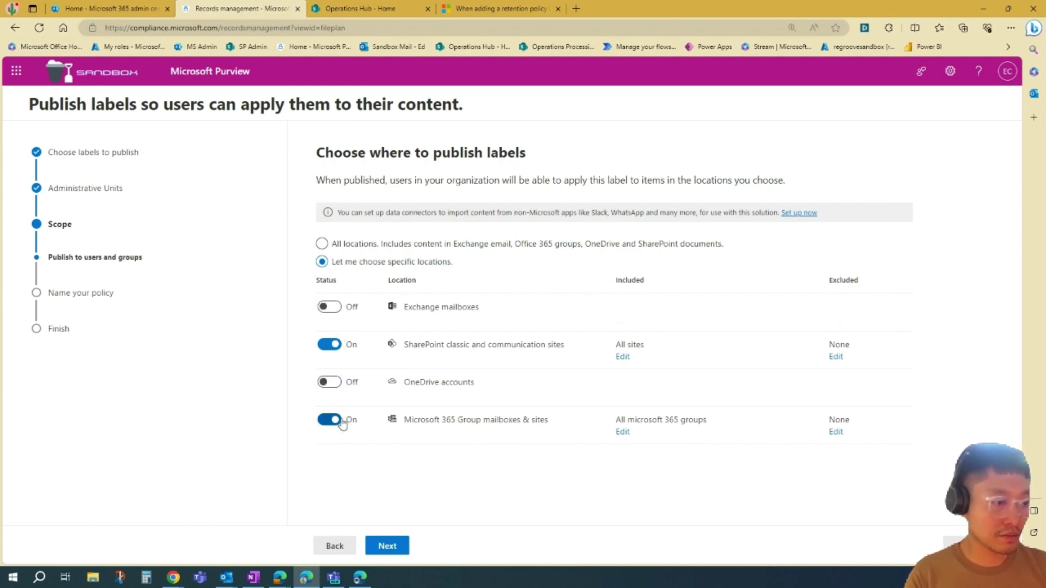
click(333, 420)
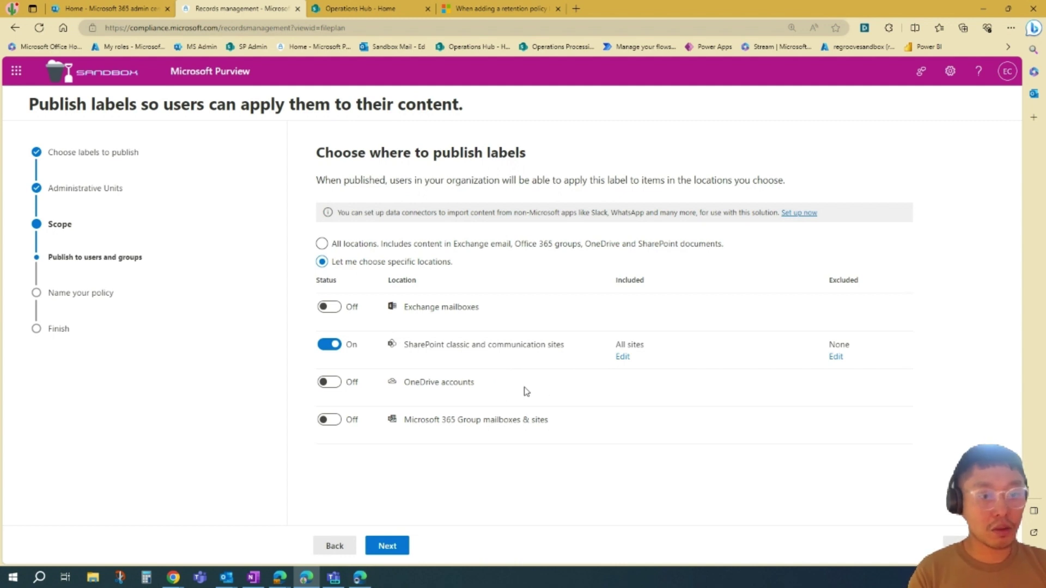
click(391, 548)
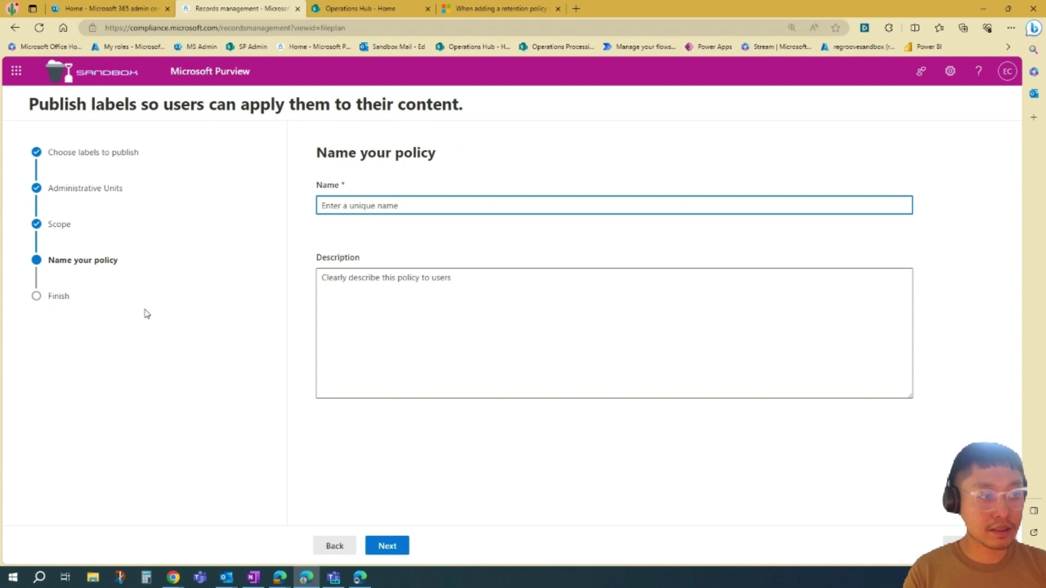
- Name the policy 'sample cat label too' and reuse that name as its description
click(408, 203)
text(sample)
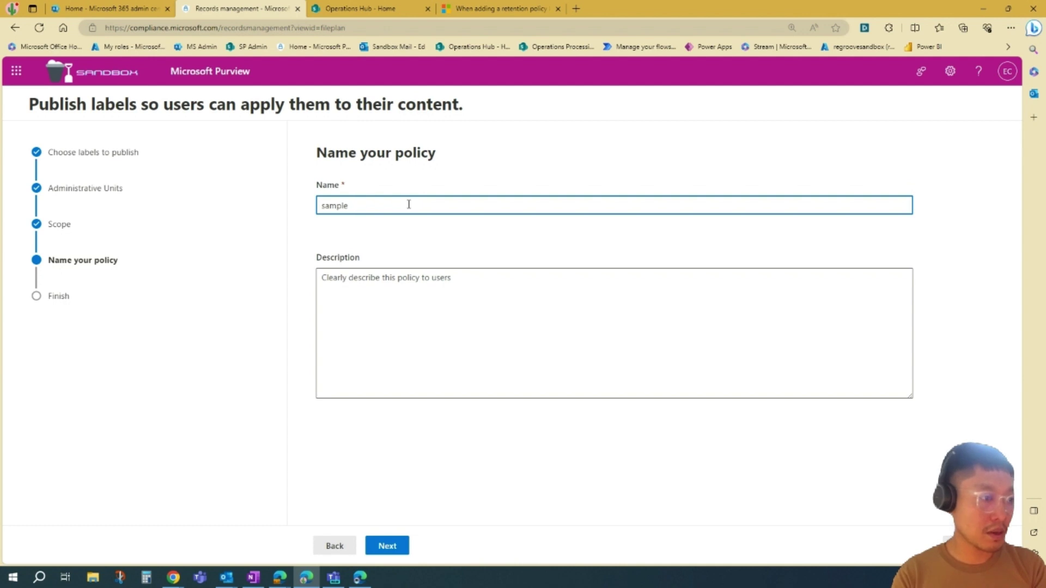
text( cat label t)
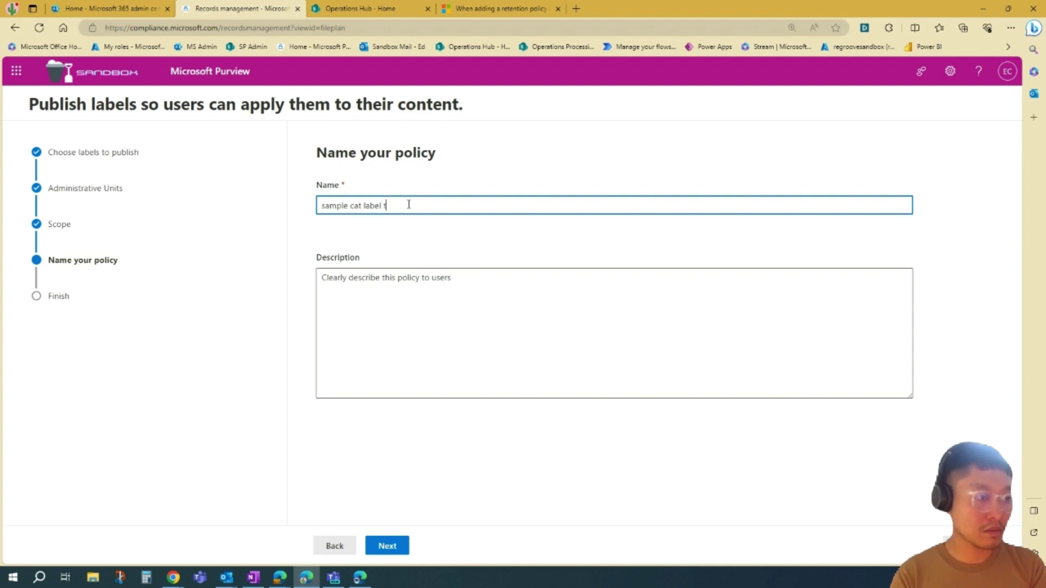
text(oo)
key(Tab)
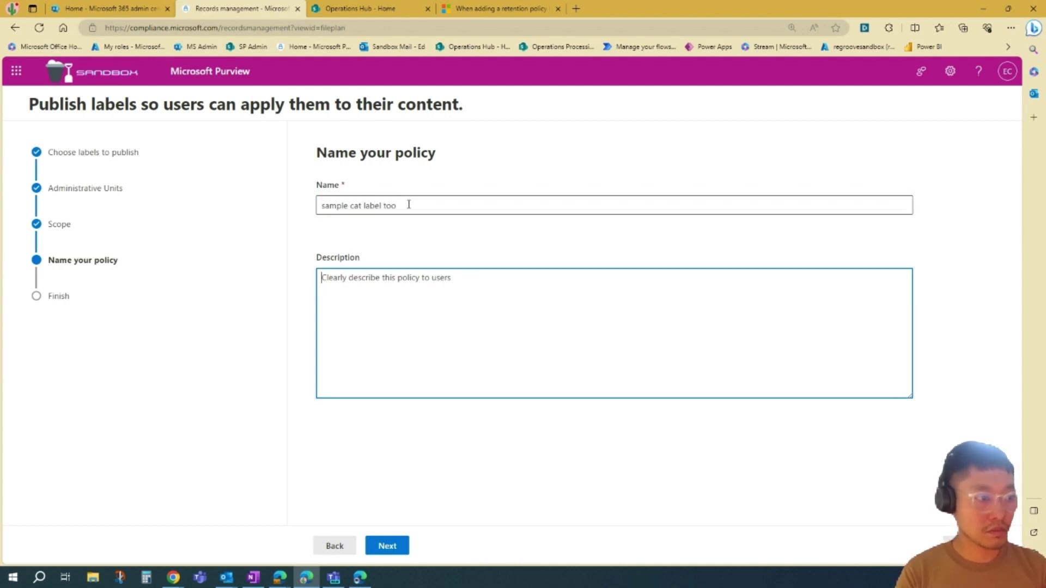
key(shift+Tab)
key(ctrl+c)
click(378, 298)
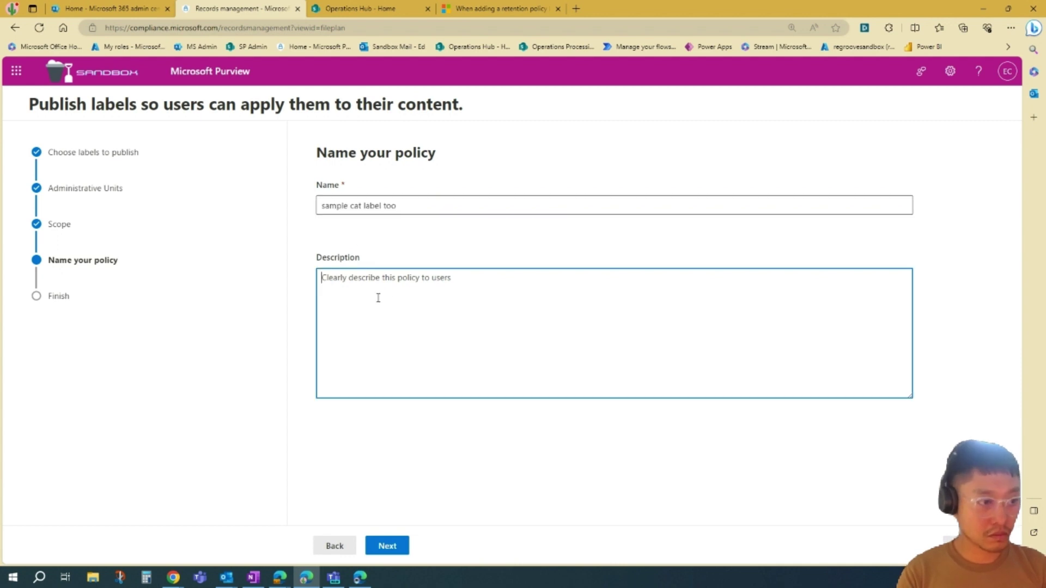
key(ctrl+v)
click(406, 467)
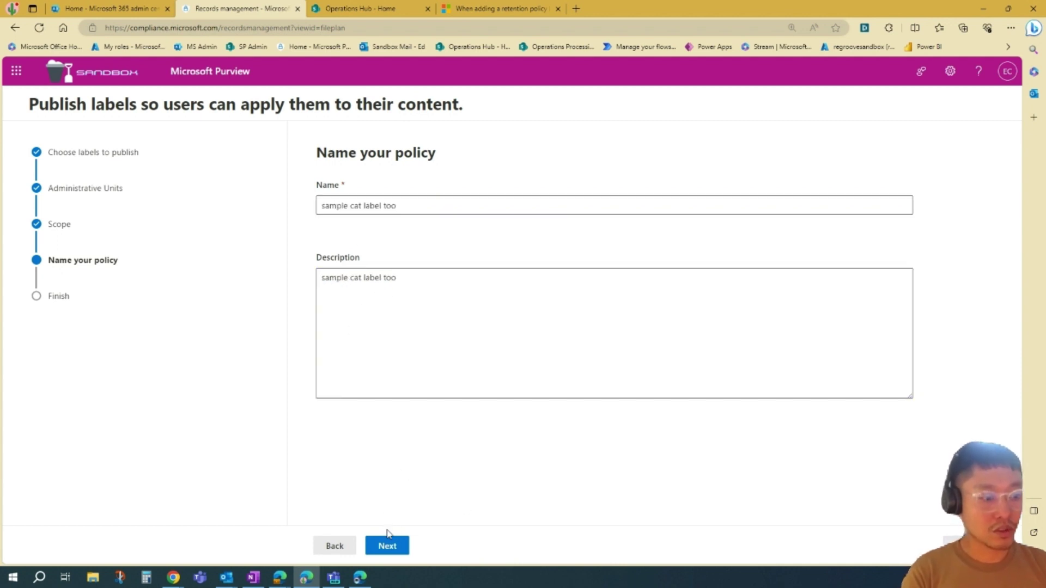
- Review the policy summary, submit it for publishing, and close the wizard
click(399, 542)
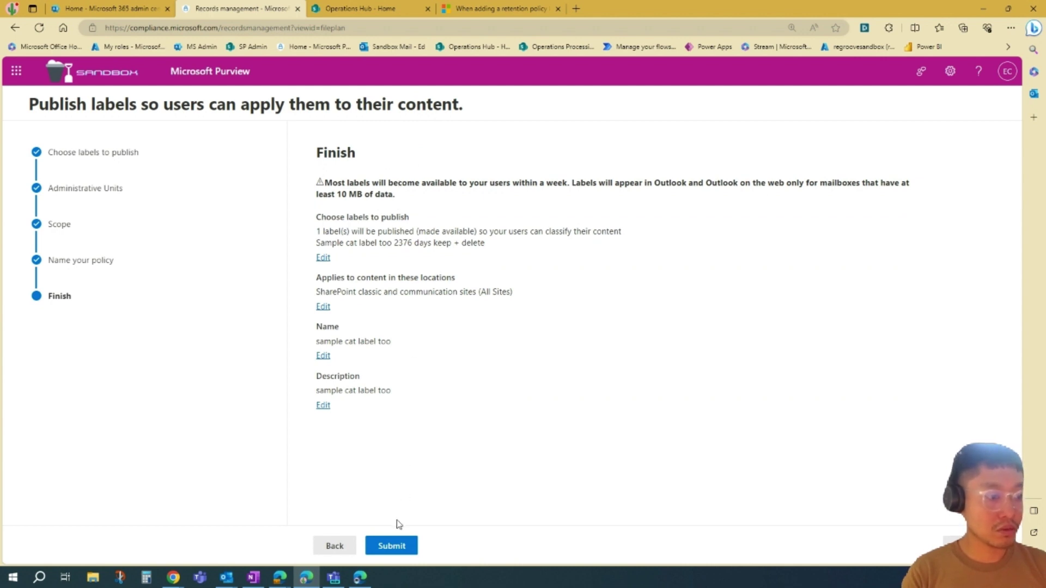
click(395, 545)
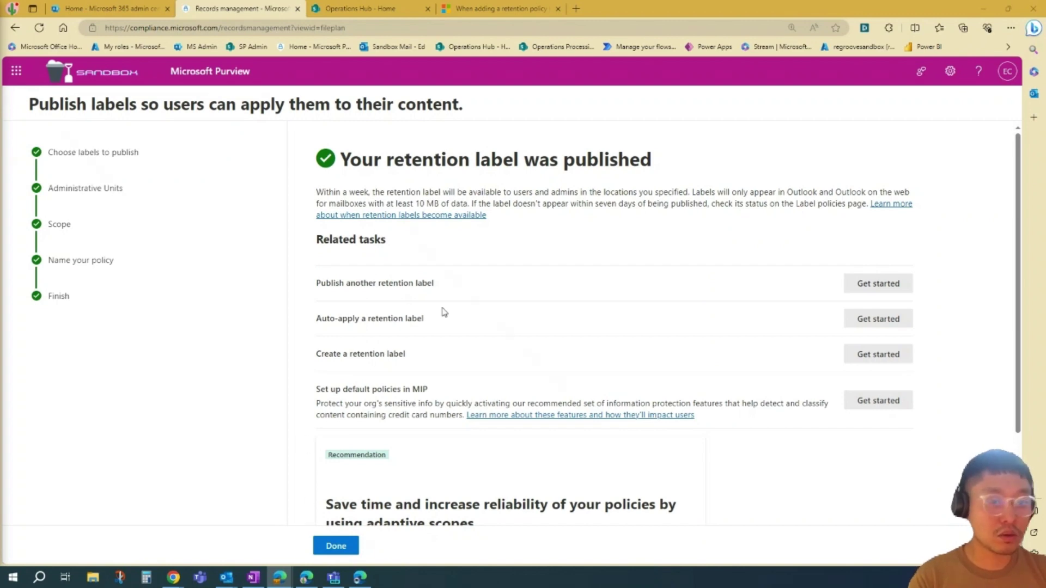
click(336, 546)
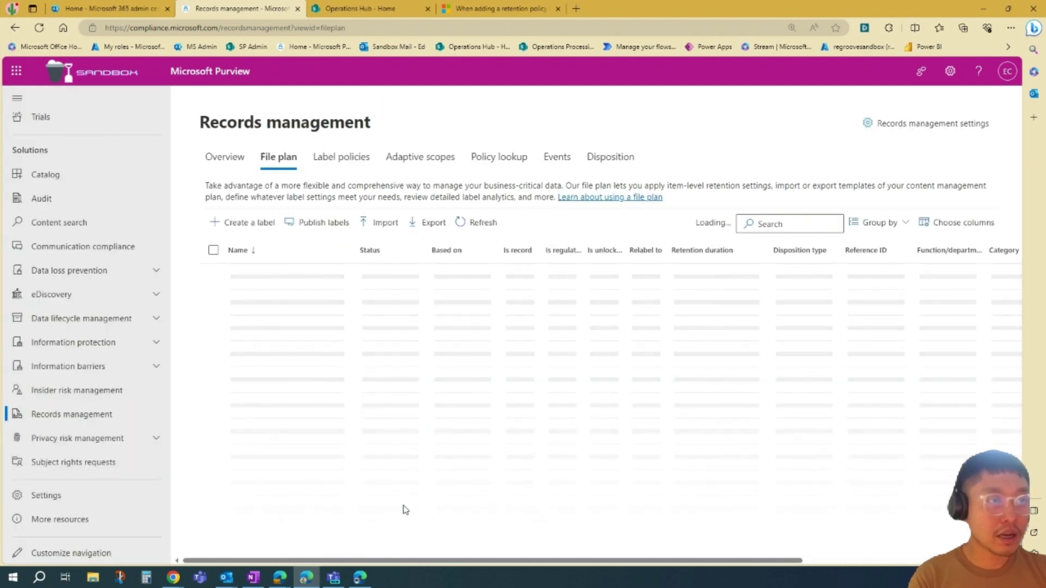
- Re-sort the File plan by Name and scroll the table to check the new label
click(281, 256)
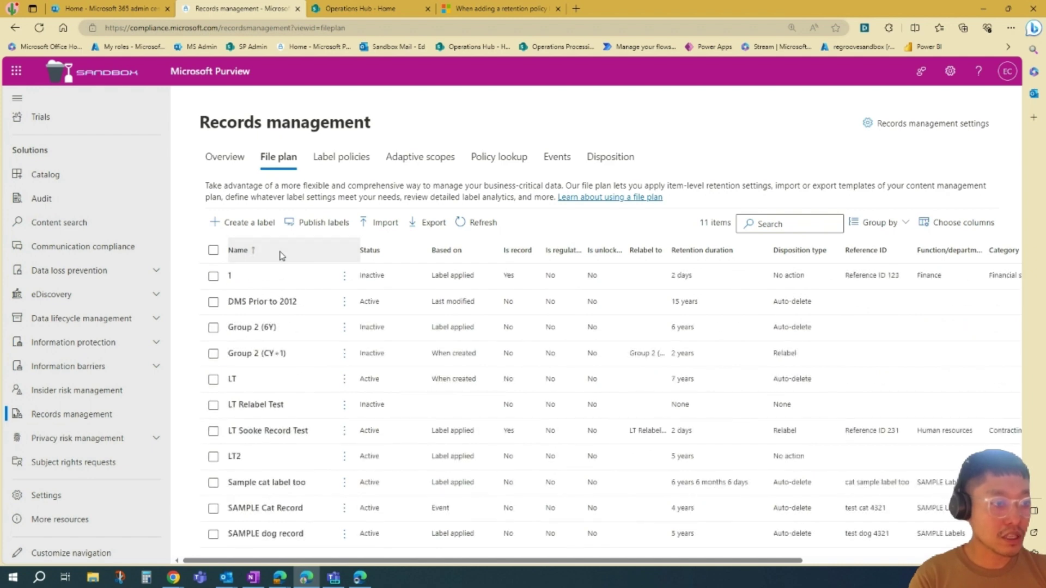
click(281, 255)
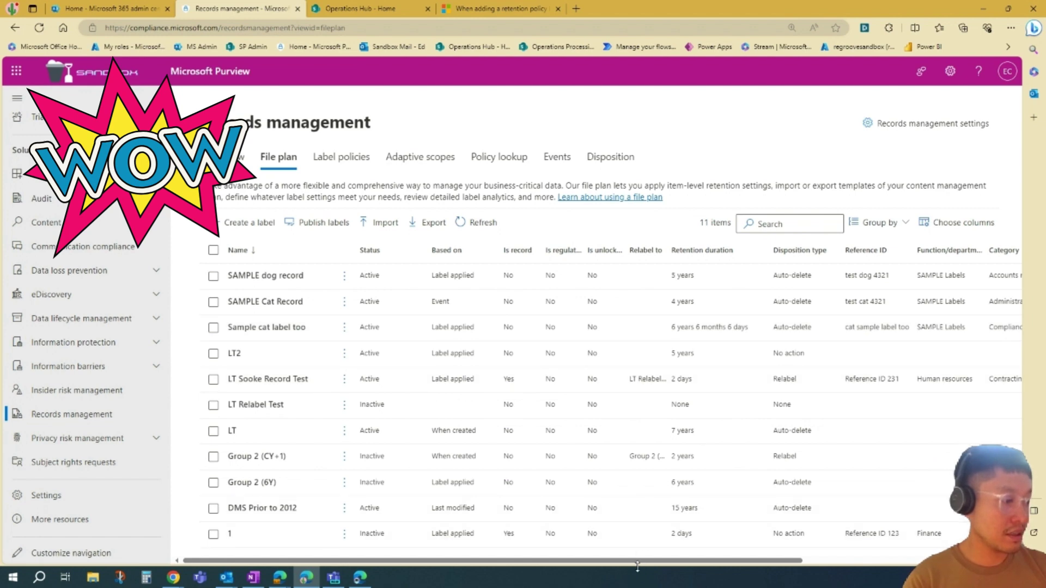
drag(636, 566, 713, 567)
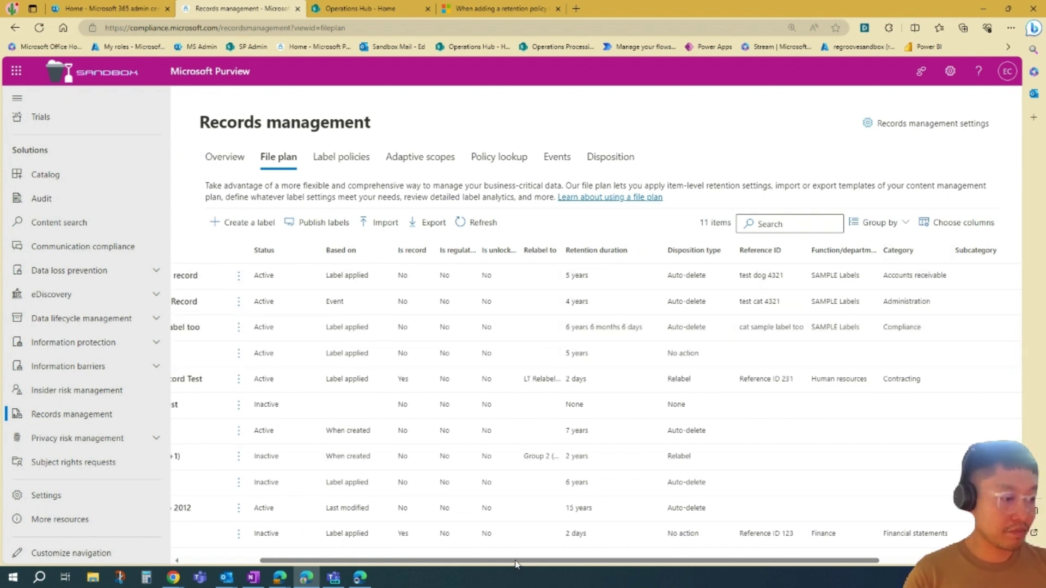
drag(516, 563, 440, 564)
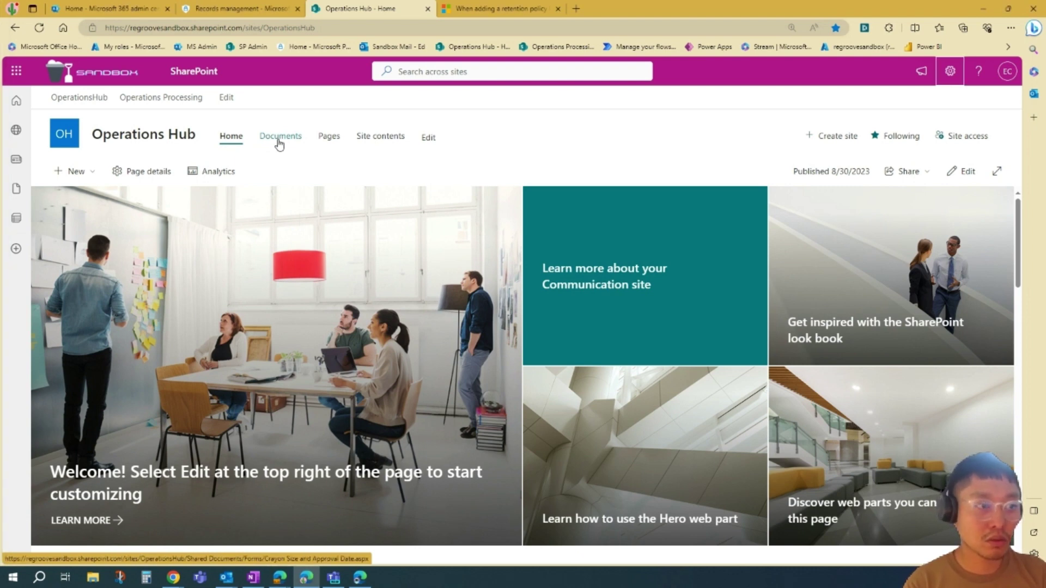
- Go to the Operations Hub Documents library and open its Library settings
click(279, 142)
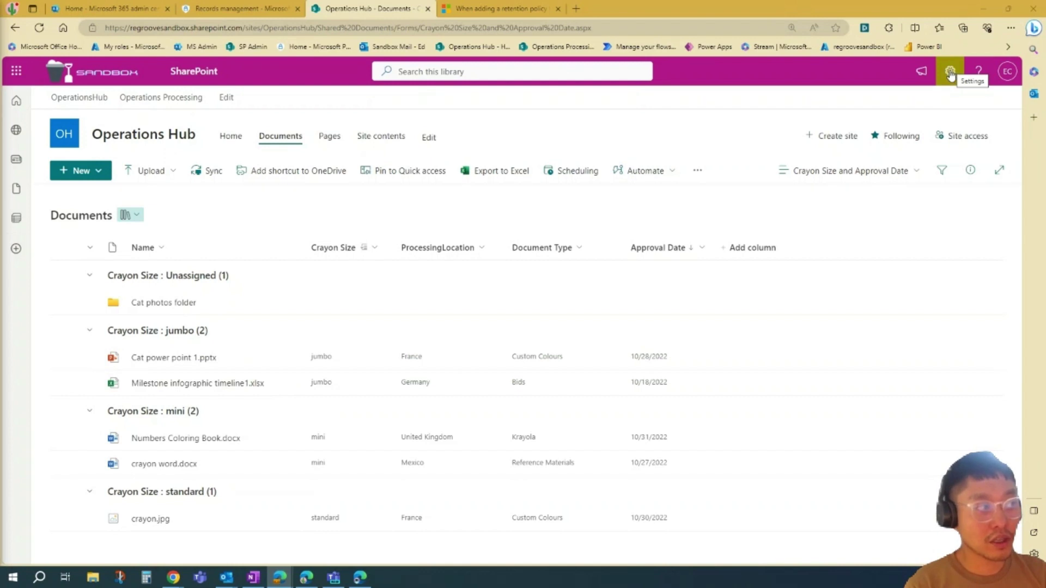
click(951, 73)
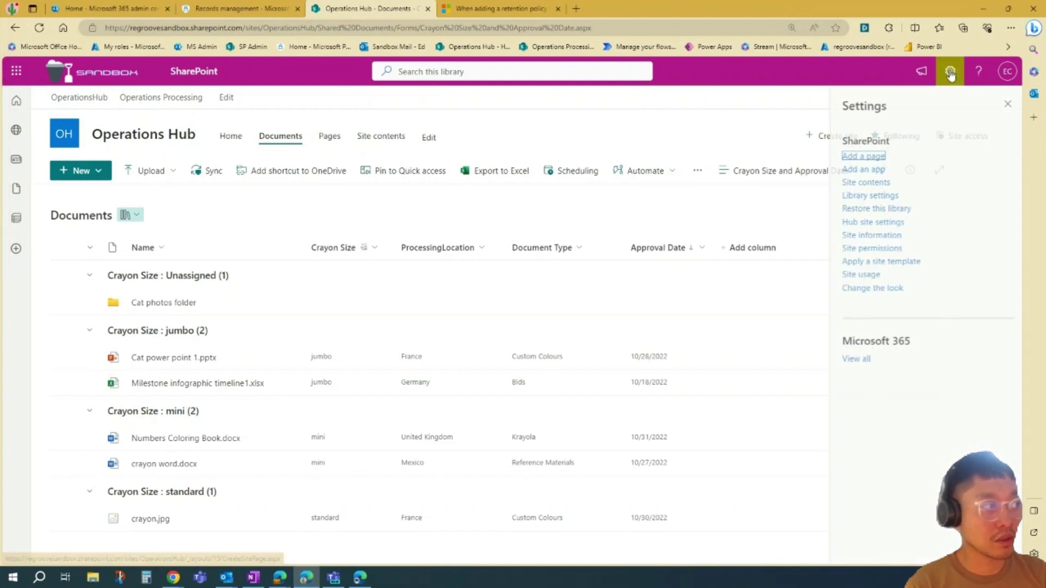
click(868, 196)
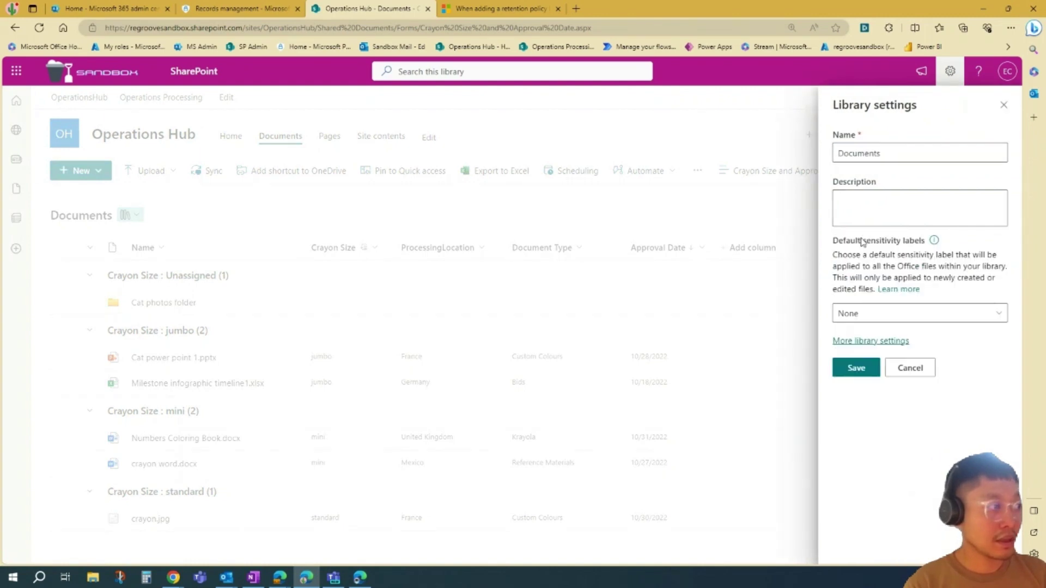
- Open More library settings, then the 'Apply label to items in this list or library' page
click(866, 342)
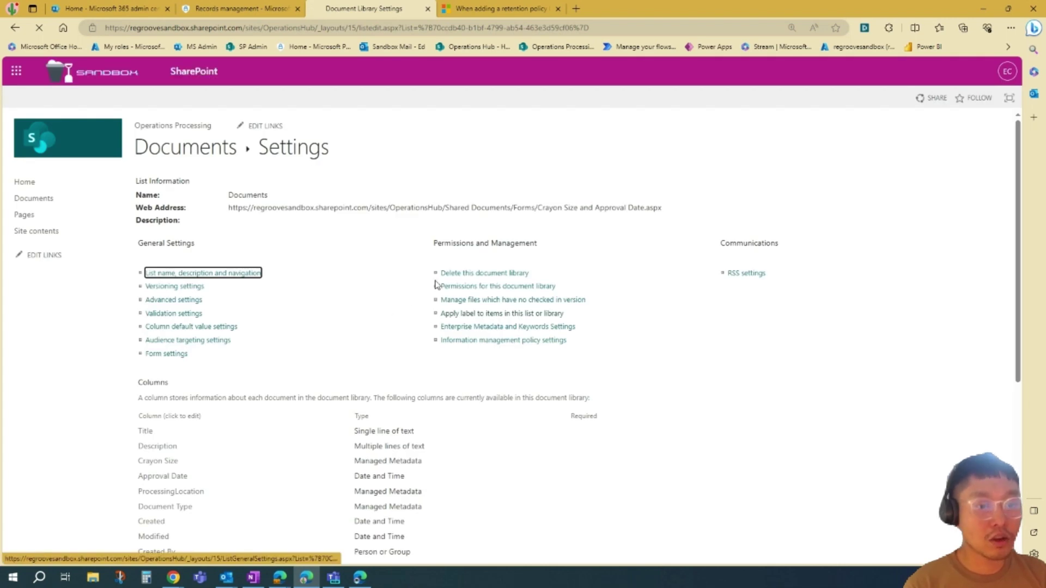
click(486, 314)
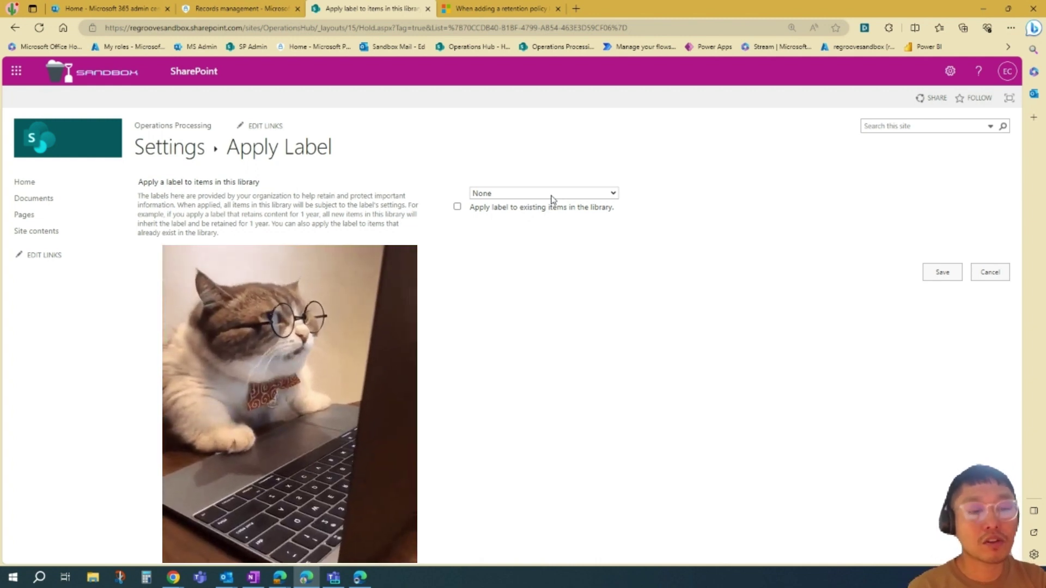
- Choose the SAMPLE Cat Record label for the library and apply it to existing items
click(552, 194)
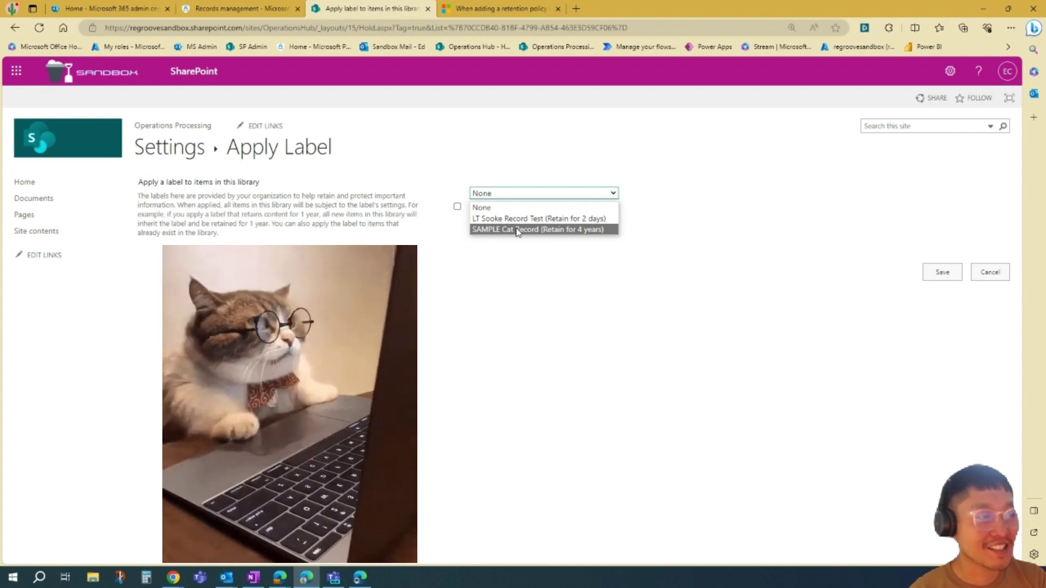
click(517, 229)
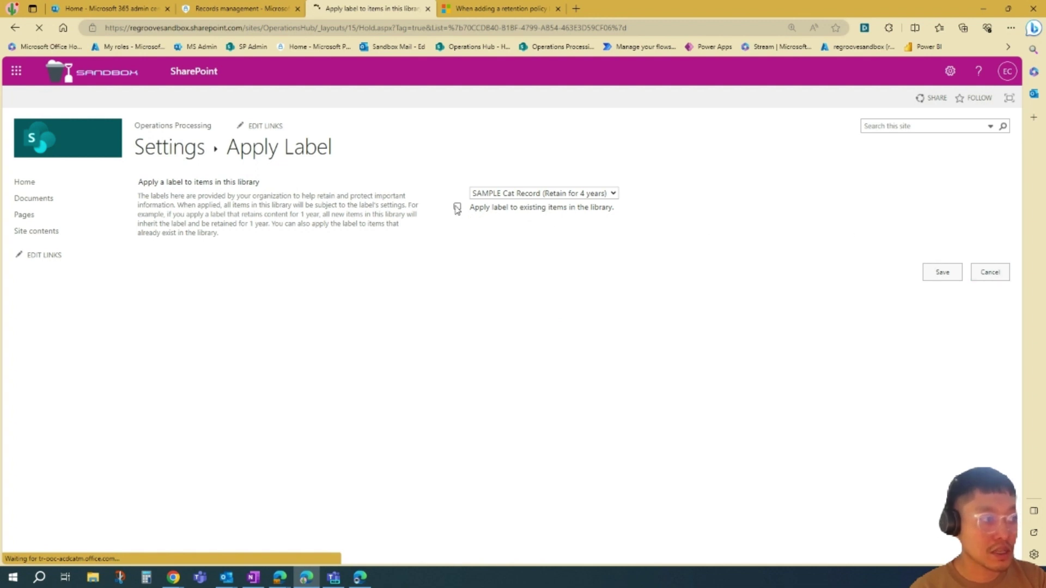
click(456, 208)
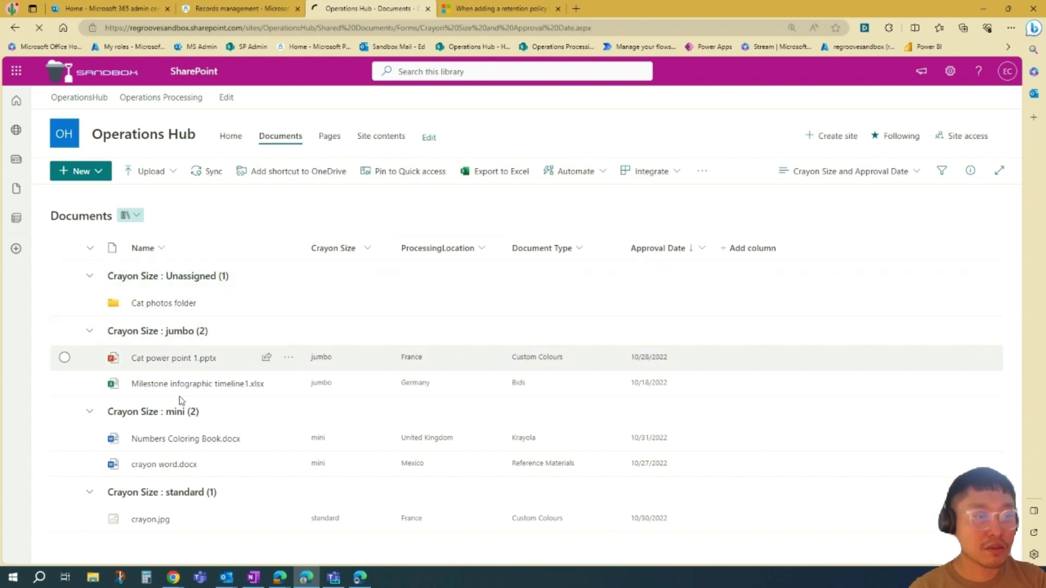
- Show Cat power point 1.pptx details to confirm its Apply label reads SAMPLE Cat Record
click(329, 361)
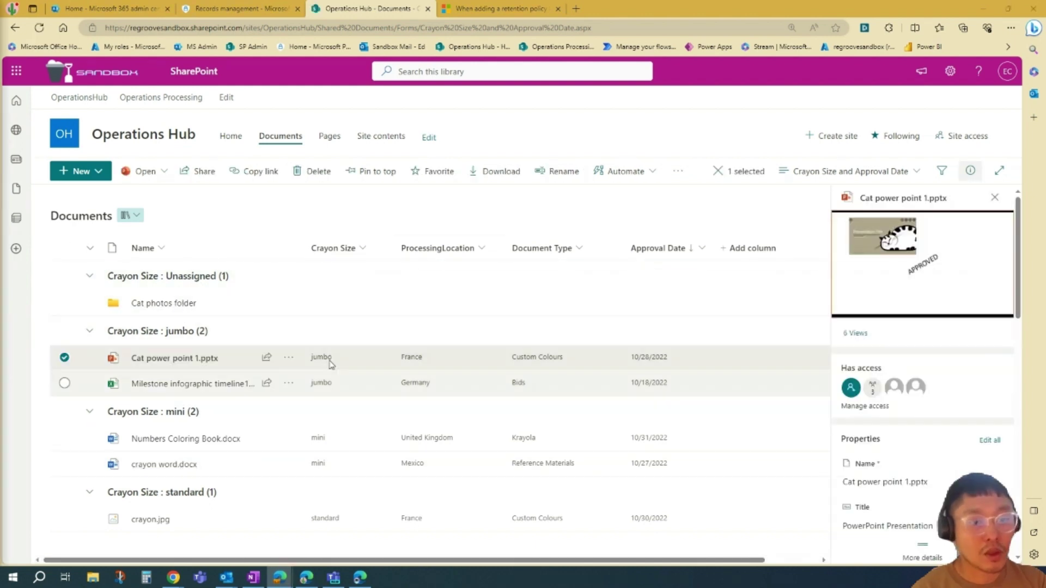
scroll(933, 380, down, 10)
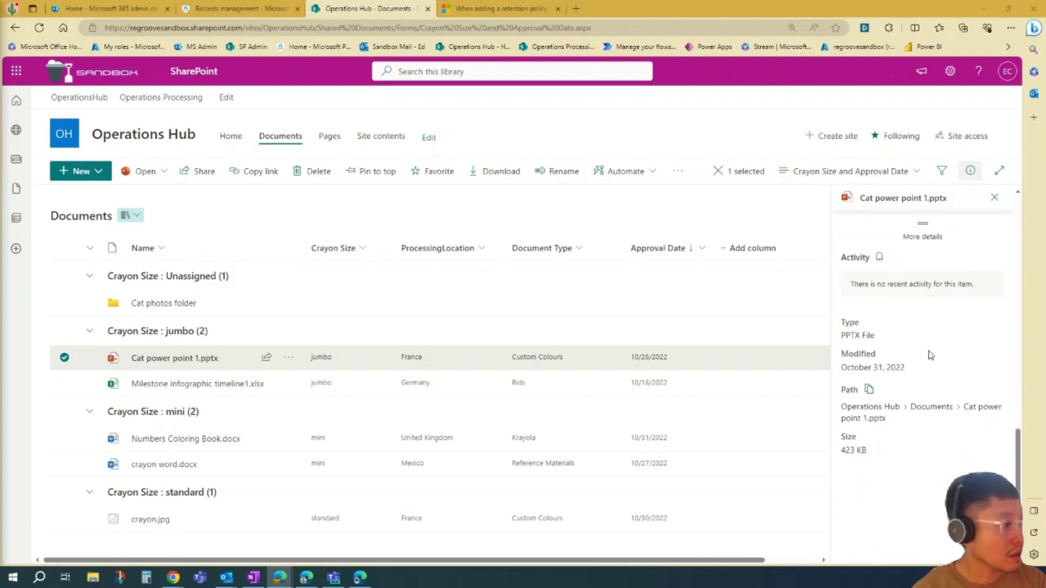
scroll(923, 339, up, 3)
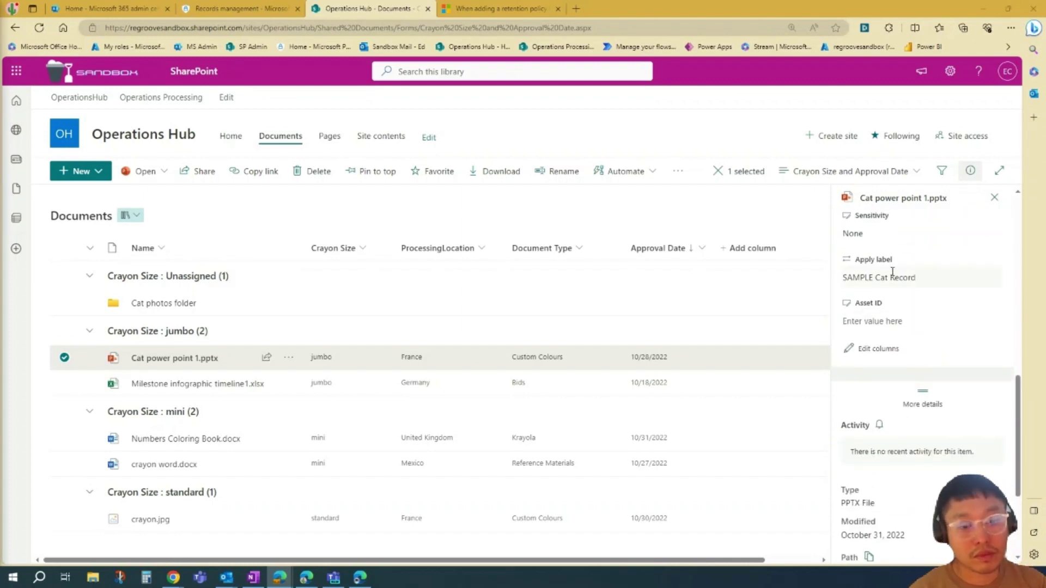